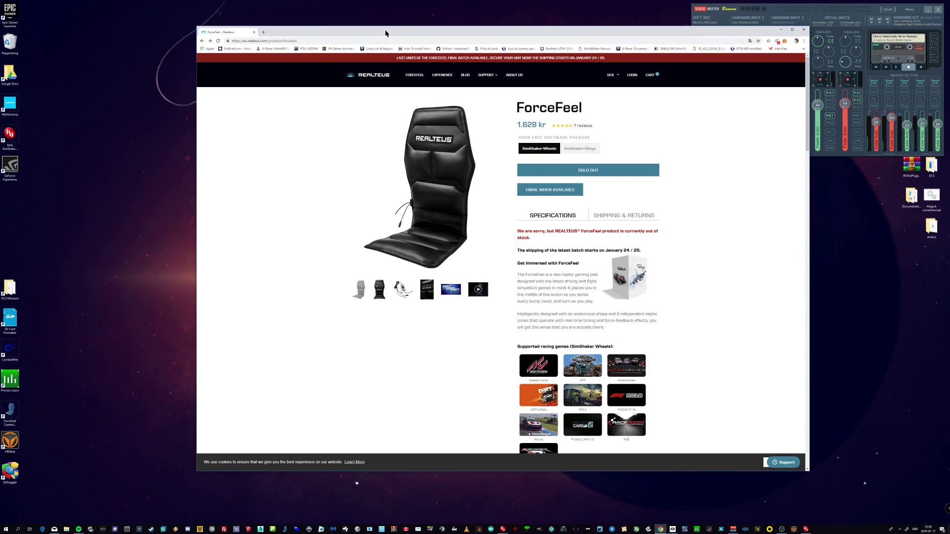
Shorten the ForceFeel page's address to realteus.com and load the site's home page
left_click(324, 42)
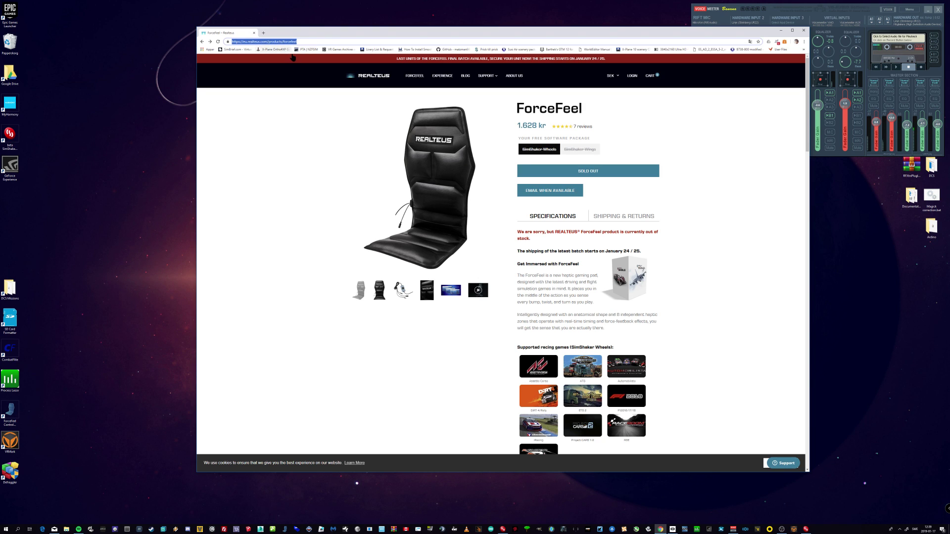
left_click_drag(314, 31, 313, 29)
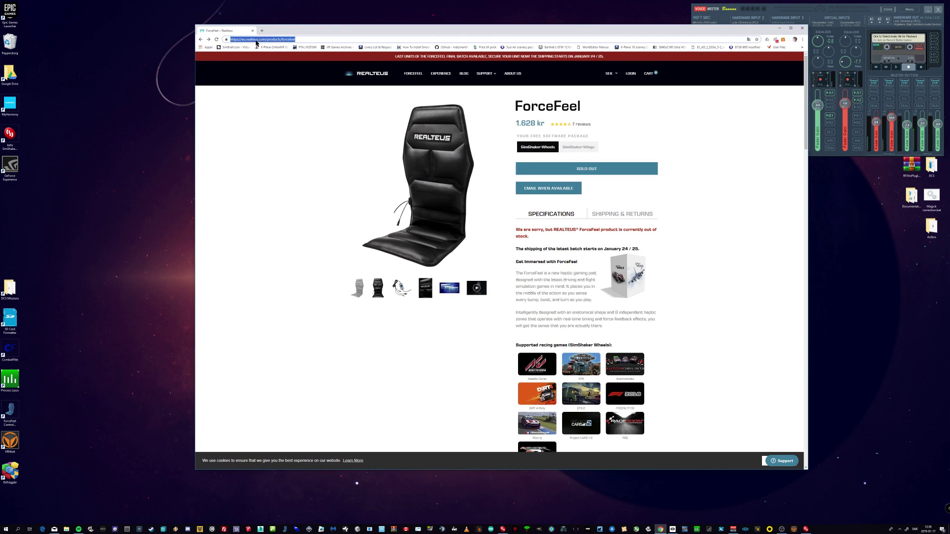
left_click(256, 40)
key("BackSpace")
key("BackSpace")
key("BackSpace")
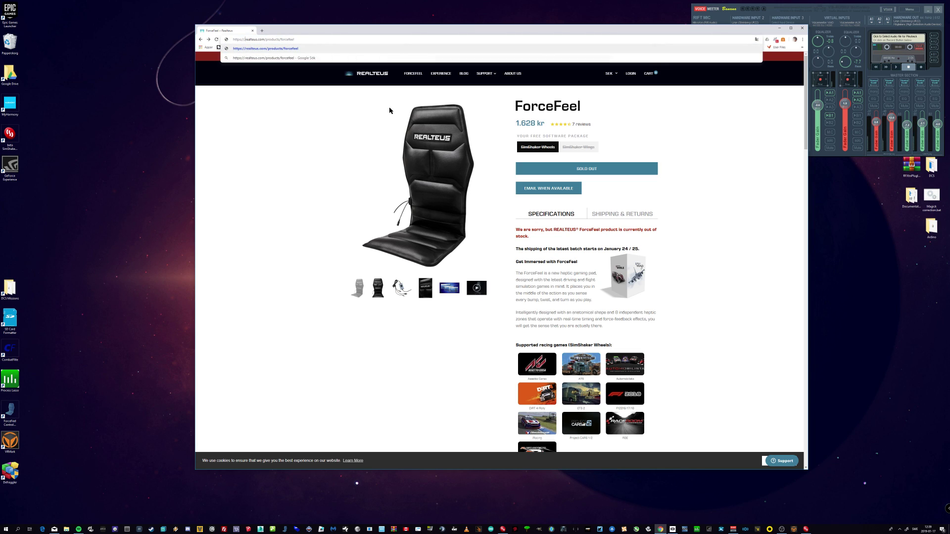
left_click_drag(267, 38, 297, 38)
key("BackSpace")
key("Return")
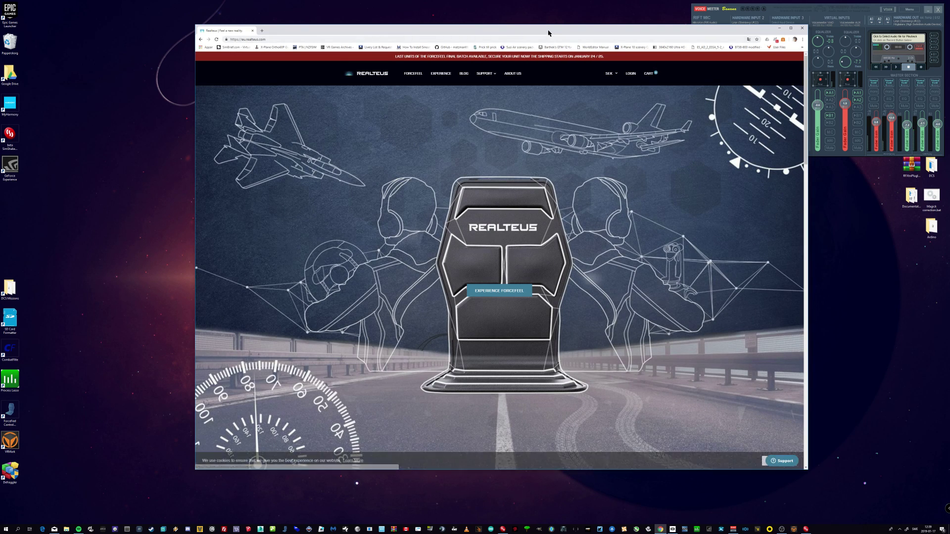
Open the Downloads page in the Realteus site's support section
left_click_drag(548, 33, 554, 30)
mouse_move(492, 69)
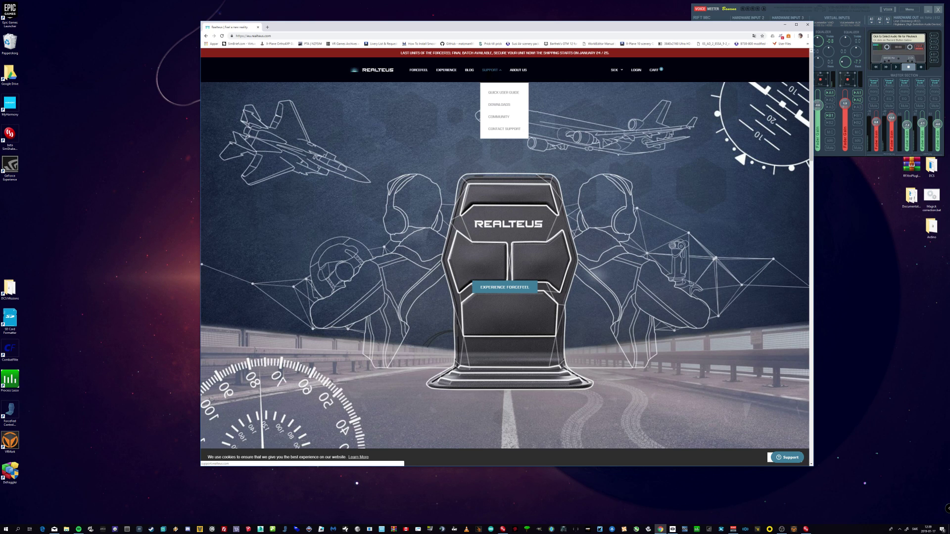
left_click(499, 104)
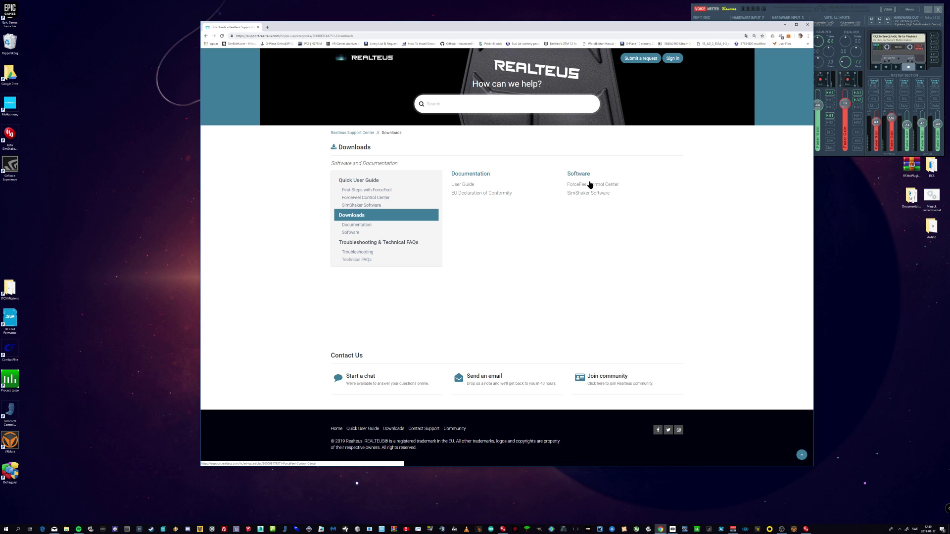
left_click_drag(623, 31, 617, 48)
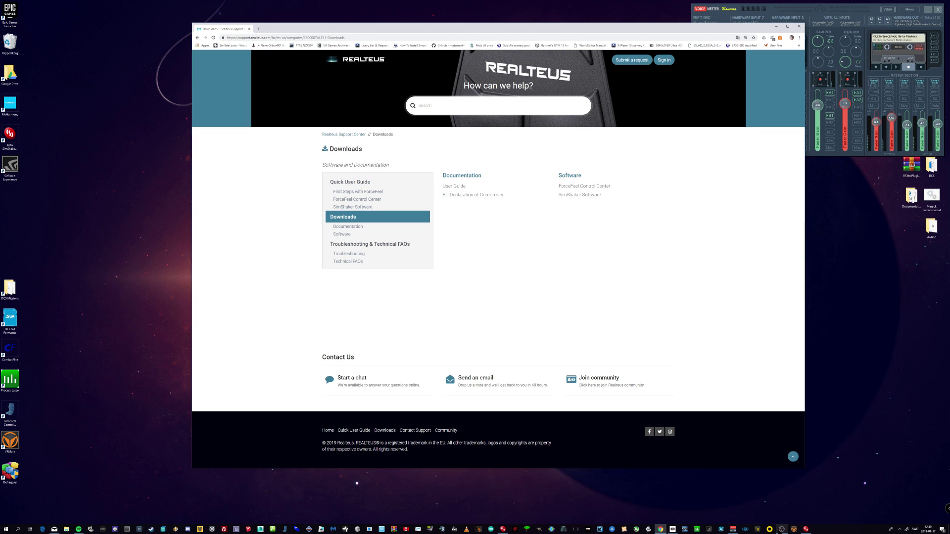
left_click(781, 529)
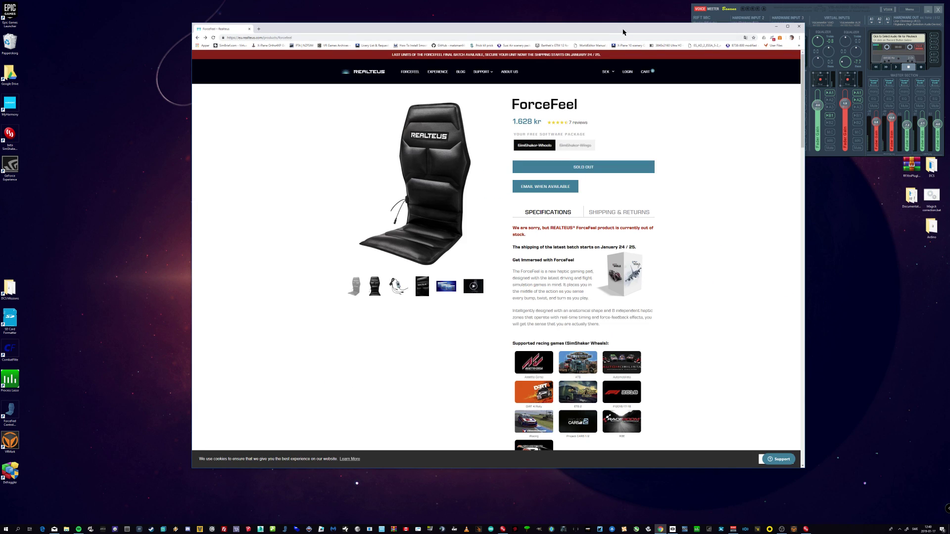
mouse_move(622, 24)
left_mouse_down()
mouse_move(636, 34)
mouse_move(621, 37)
left_mouse_up()
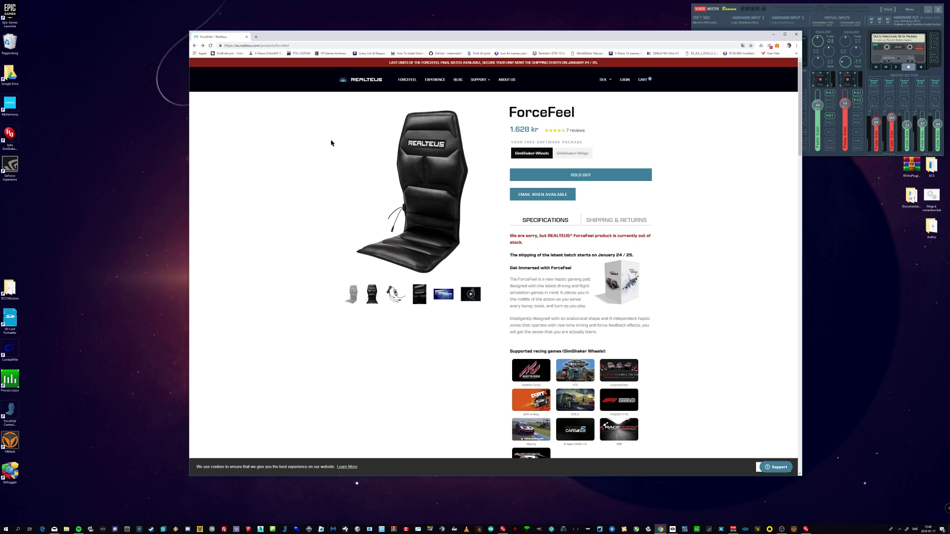
left_click_drag(522, 38, 526, 35)
Reload the ForceFeel page from realteus.com/products/forcefeel without the eu prefix and go to the support Downloads page
left_click(319, 44)
left_click(319, 44)
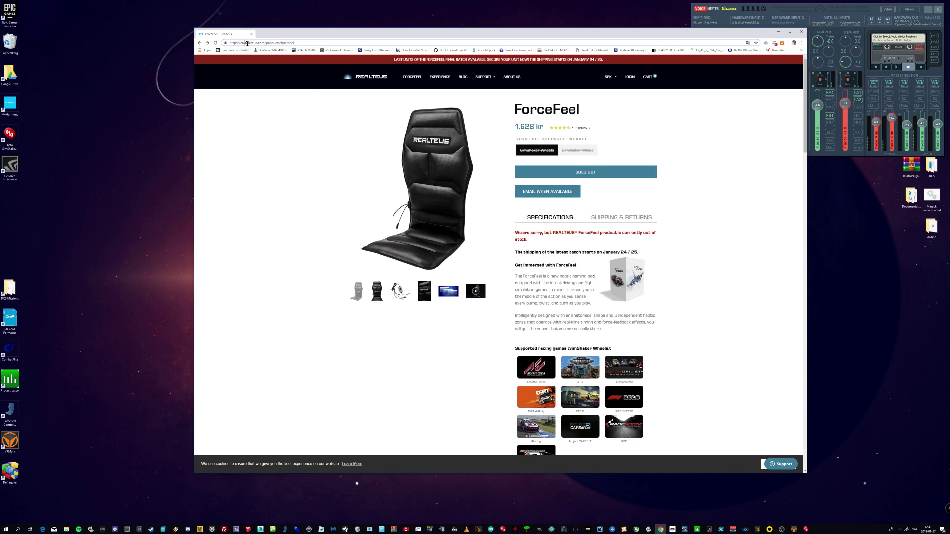
key("BackSpace")
key("BackSpace")
key("BackSpace")
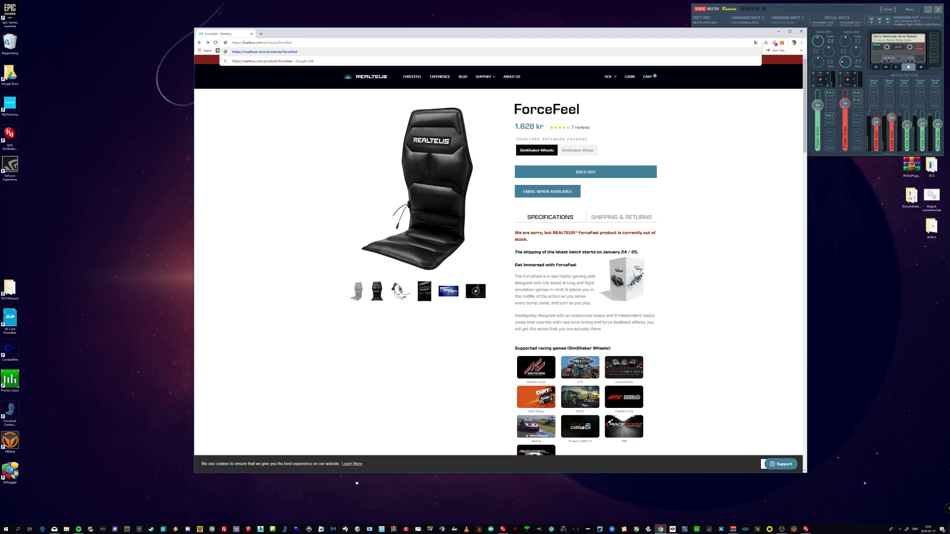
key("Return")
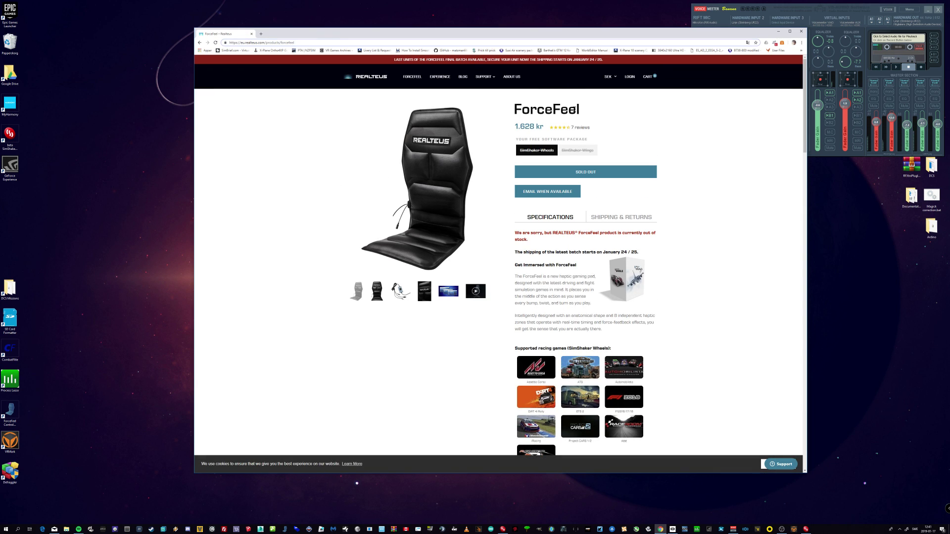
mouse_move(484, 77)
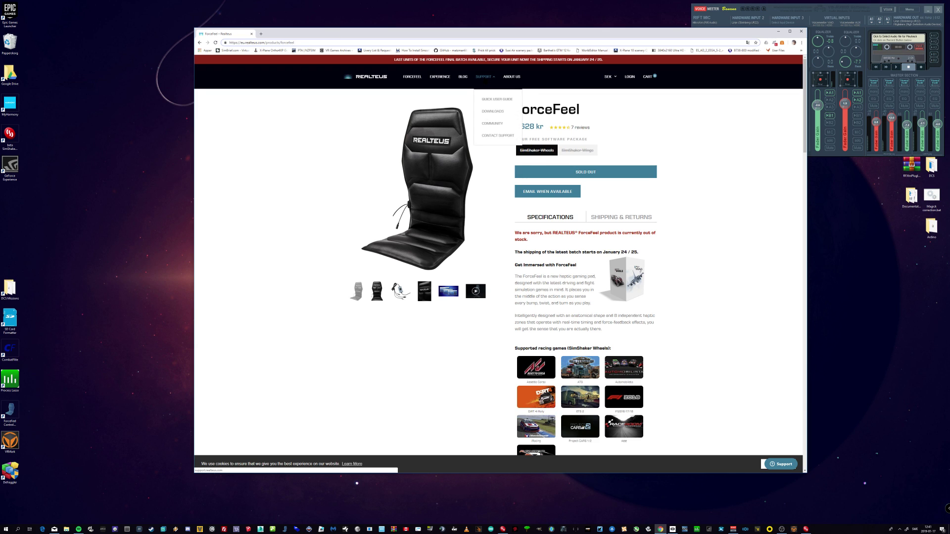
left_click(488, 112)
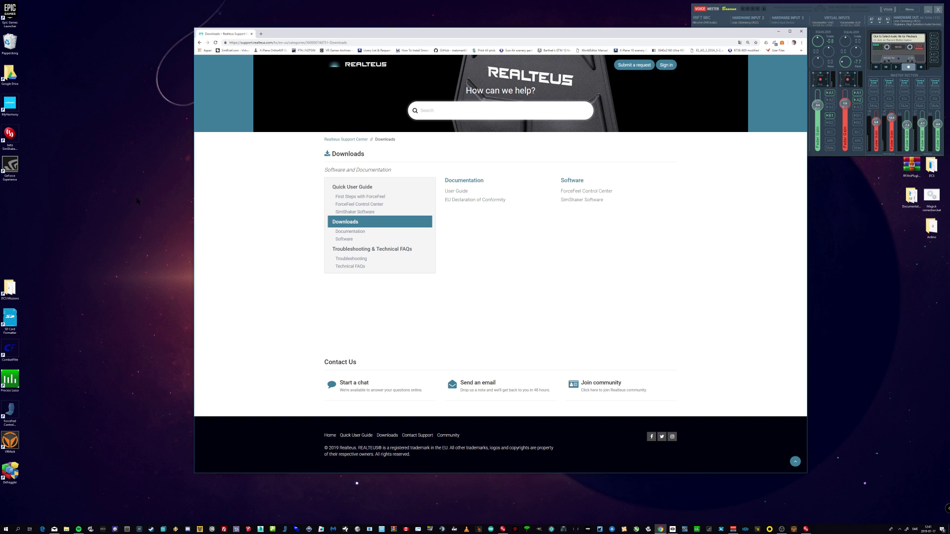
Launch ForceFeel Control Center and place its window over the Downloads page
double_click(10, 413)
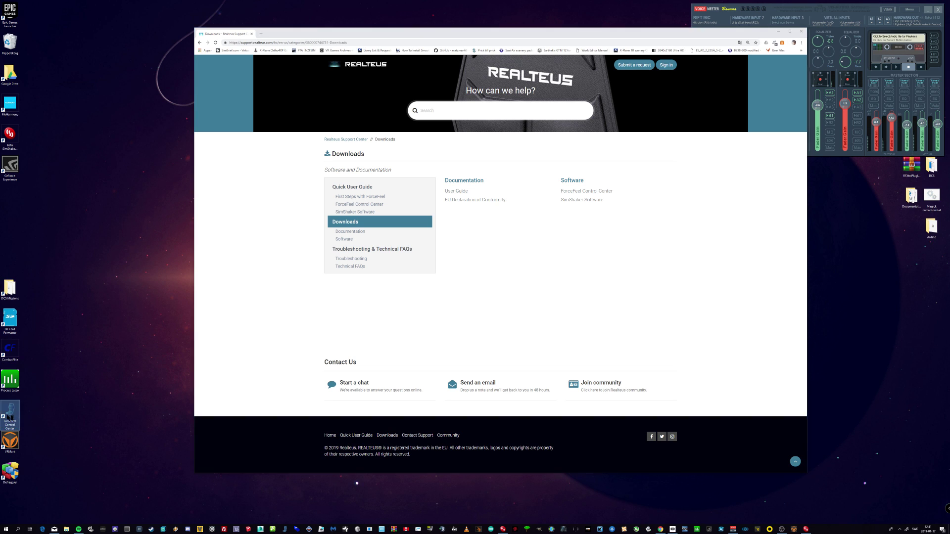
left_click_drag(146, 84, 532, 223)
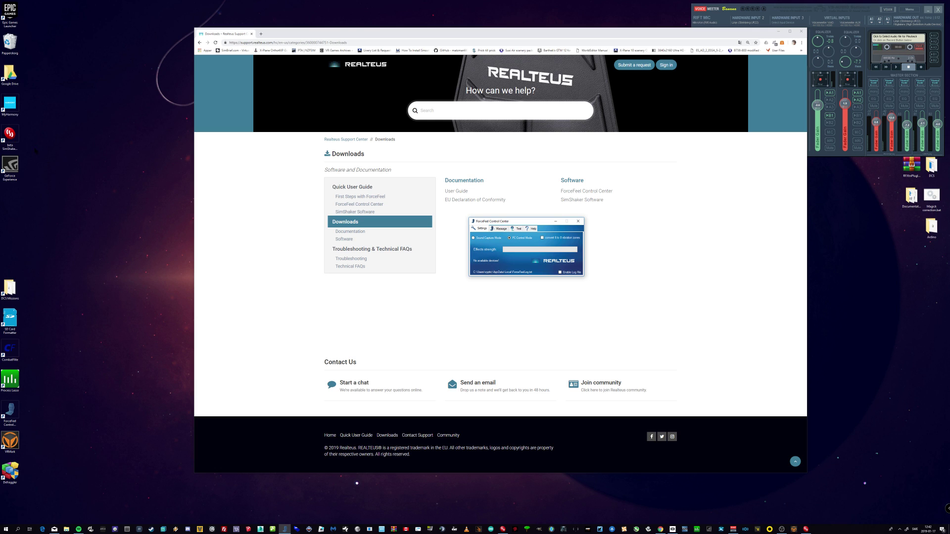
left_click(10, 136)
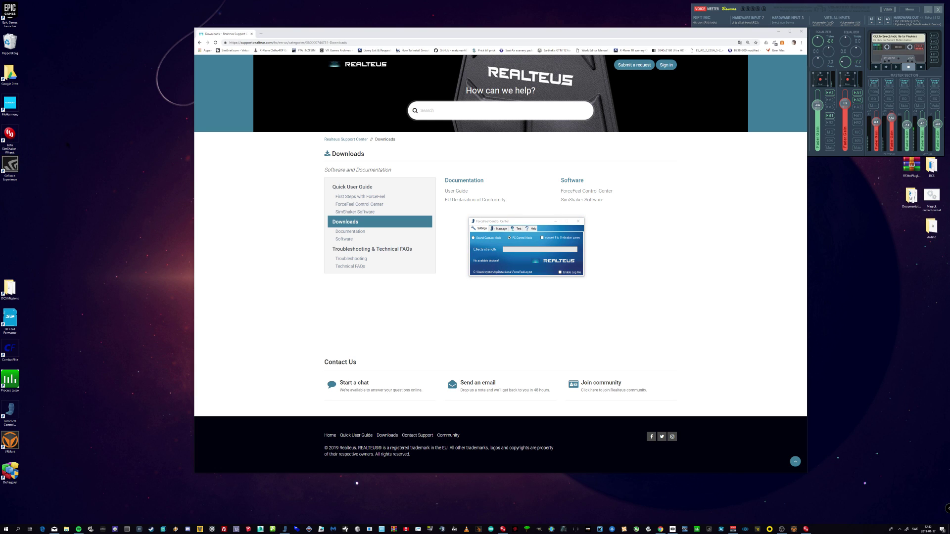
left_click_drag(529, 223, 514, 224)
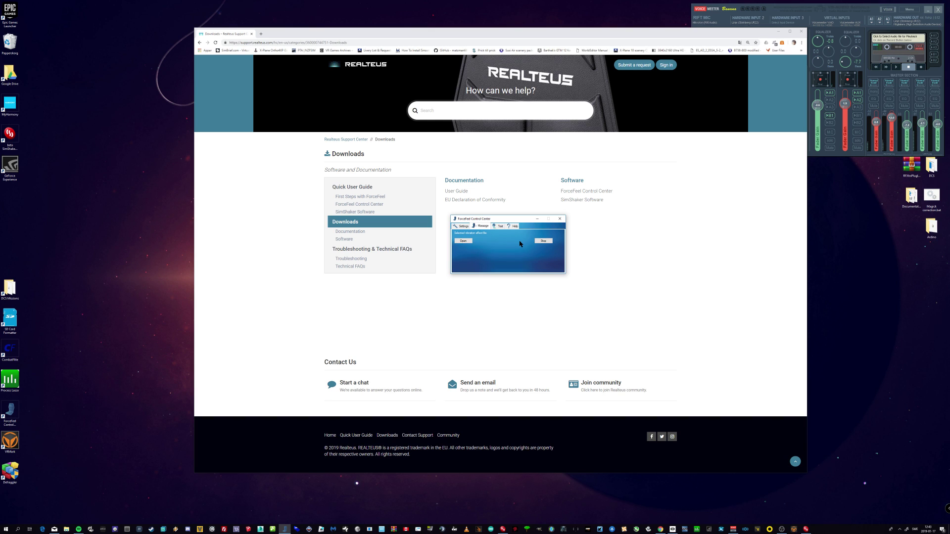
View the vibration effect file chooser for messages in ForceFeel Control Center and dismiss it without choosing a file
left_click(463, 241)
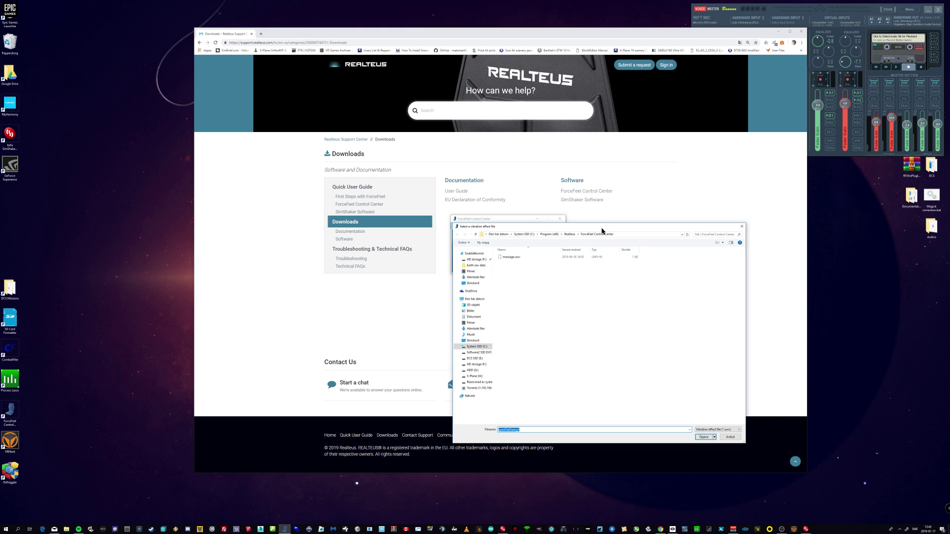
left_click_drag(602, 231, 610, 195)
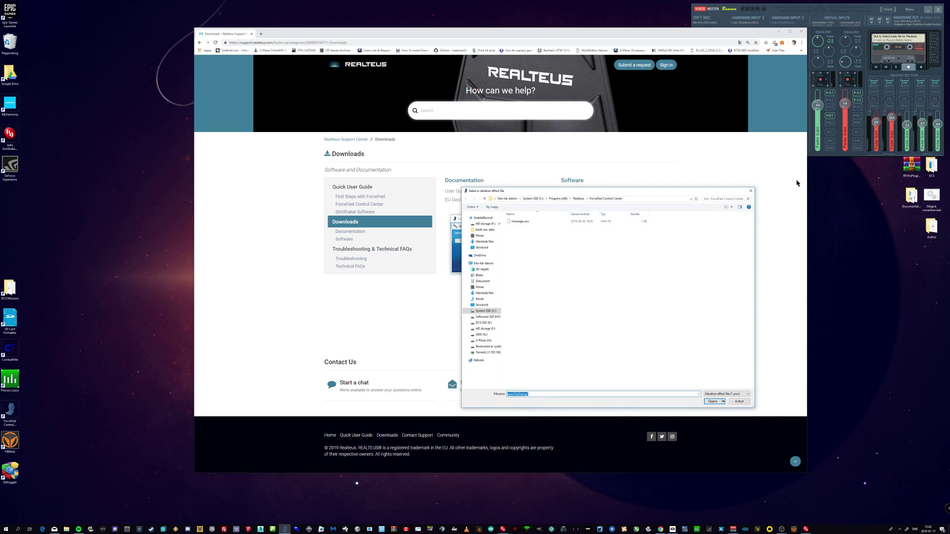
left_click(751, 190)
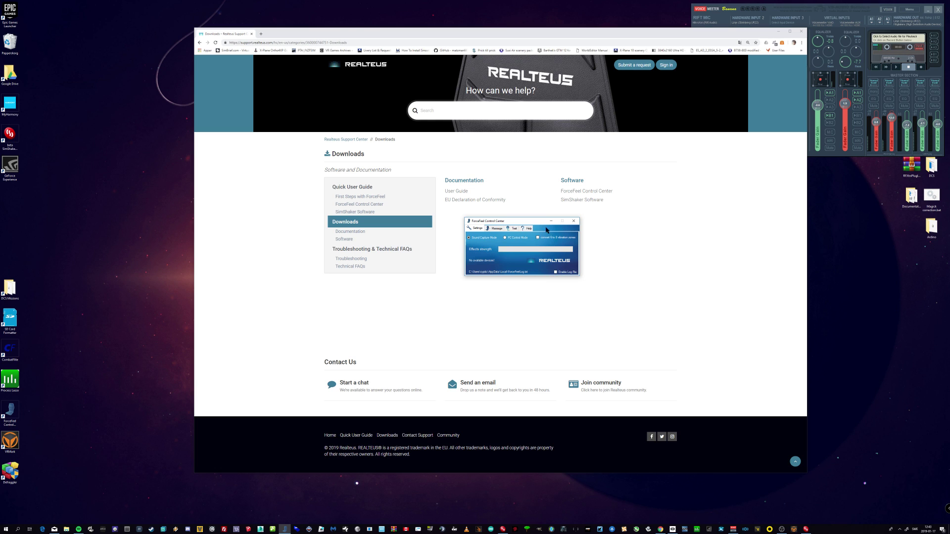
Move the ForceFeel Control Center window off the web page and close it
mouse_move(514, 218)
left_mouse_down()
mouse_move(535, 227)
mouse_move(517, 222)
left_mouse_up()
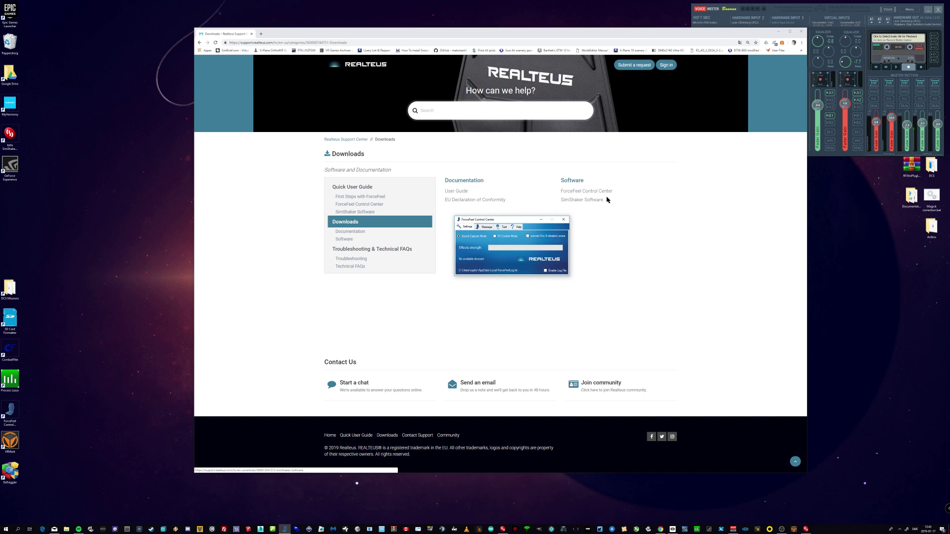
left_click_drag(523, 221, 522, 223)
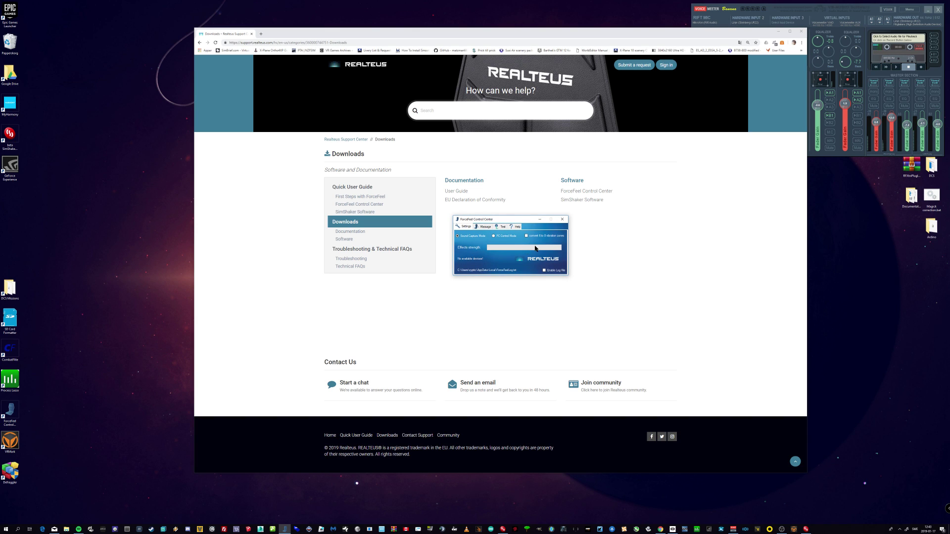
left_click_drag(521, 221, 143, 186)
left_click(182, 181)
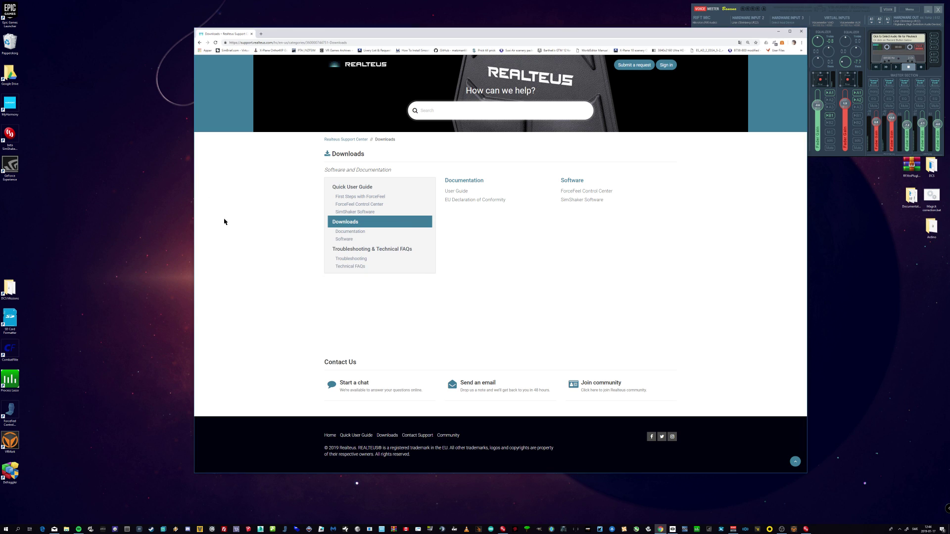
Open the SimShaker Software download article and review the supported games and installers for SimShaker Wheels and Wings
left_click(584, 200)
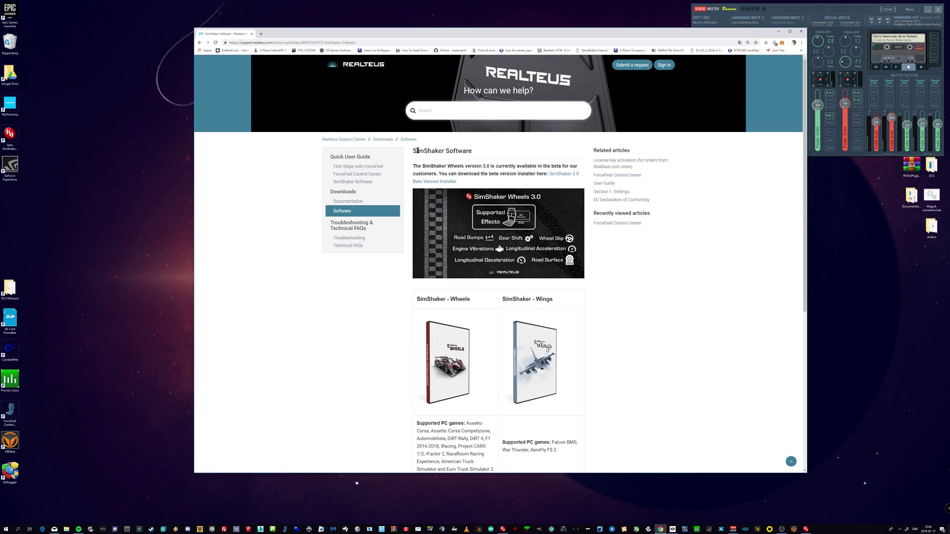
left_click_drag(412, 149, 485, 187)
left_click(493, 157)
scroll(500, 264, "down", 1)
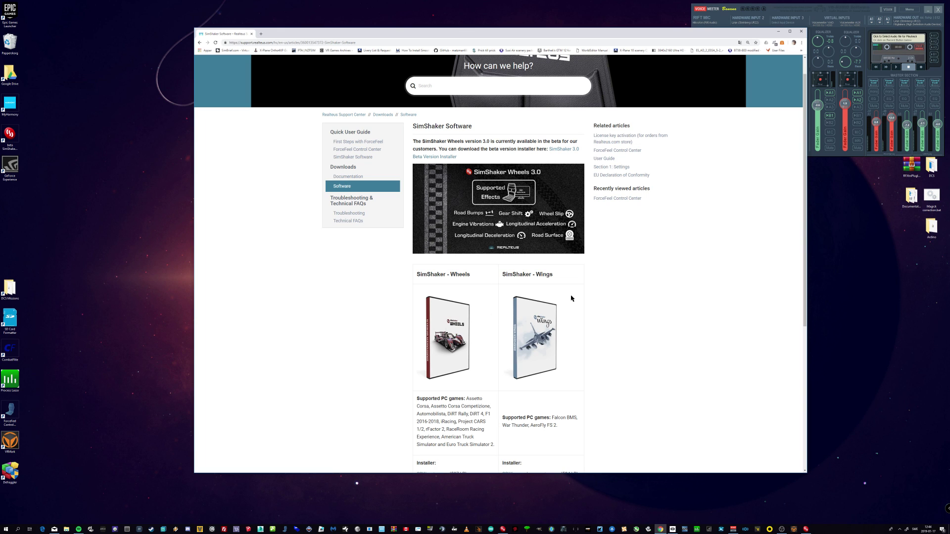
scroll(578, 300, "up", 1)
scroll(589, 303, "down", 3)
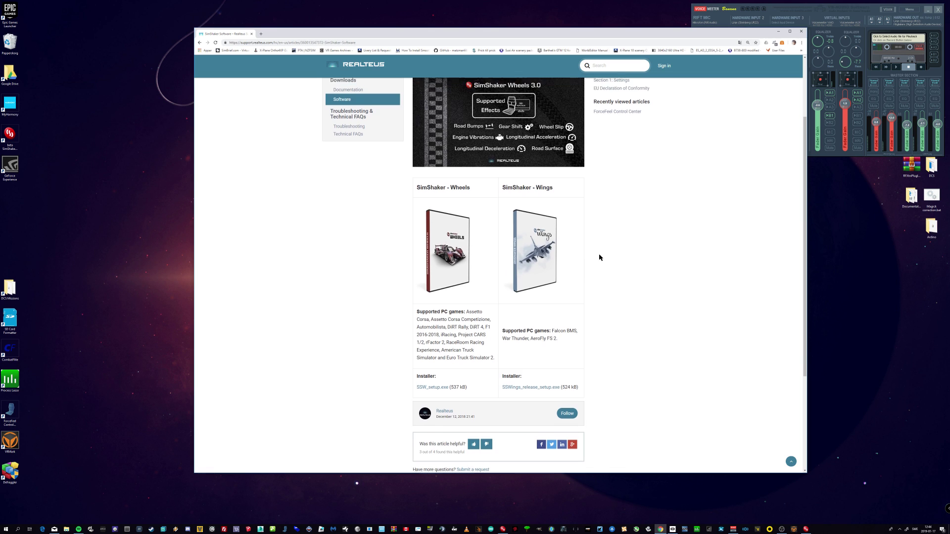
scroll(600, 259, "up", 2)
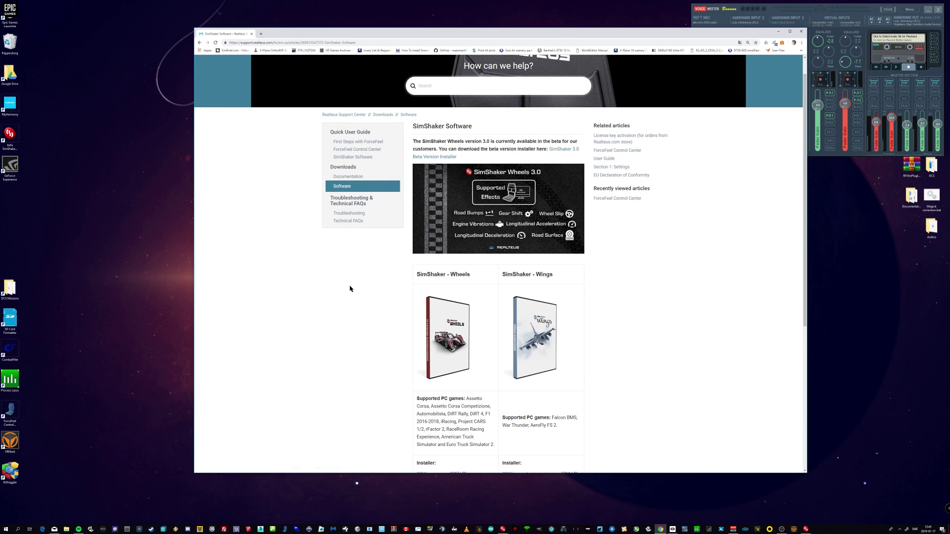
Launch the beta SimShaker Wheels launcher, allowing the unverified program to run, and minimize the browser behind it
double_click(10, 144)
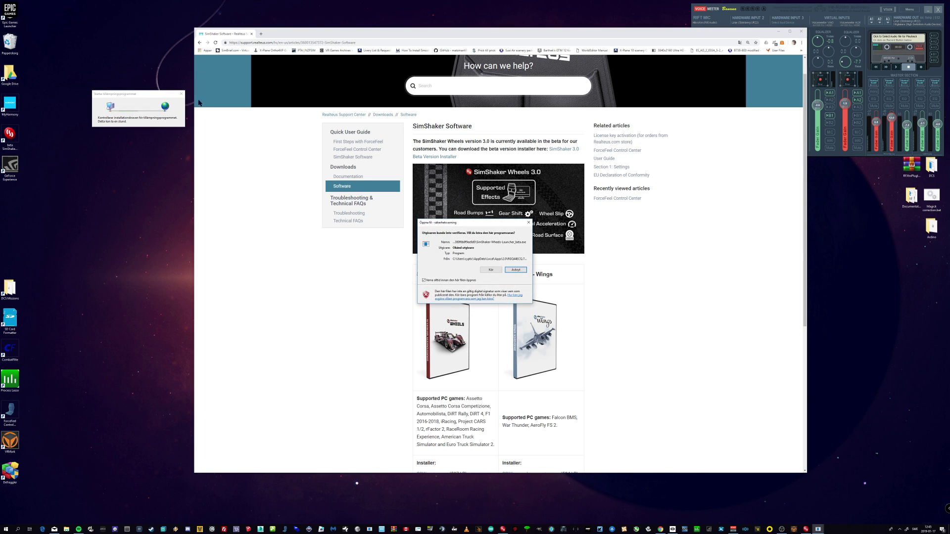
left_click(488, 269)
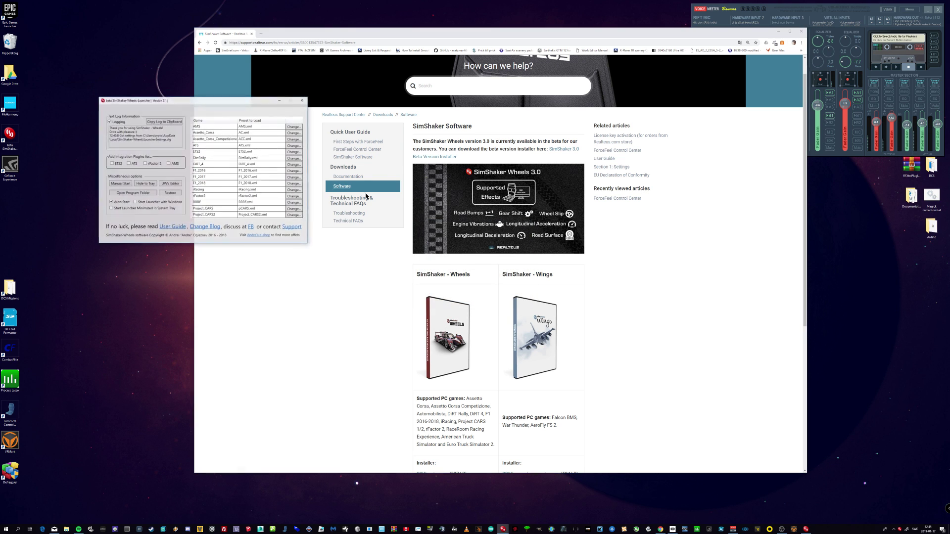
left_click_drag(254, 102, 579, 165)
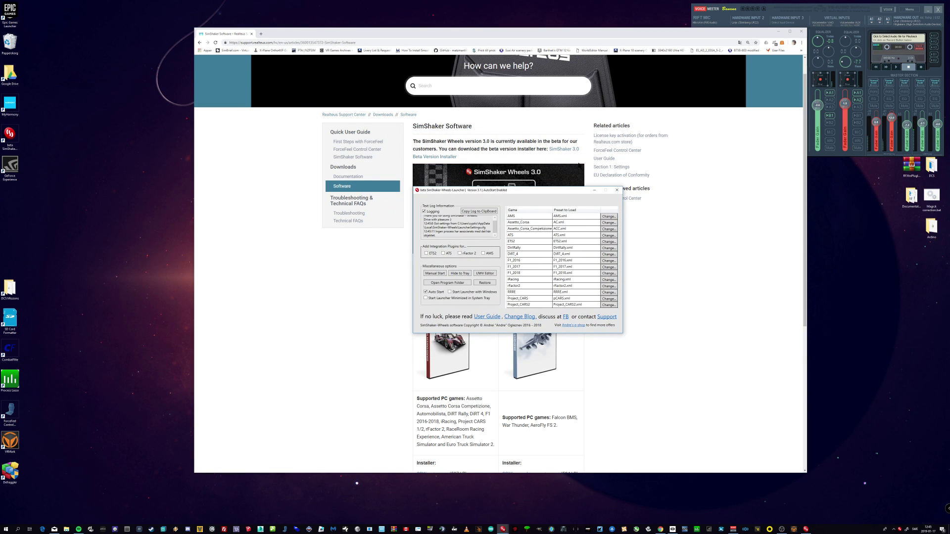
left_click(779, 31)
left_click_drag(514, 191, 495, 186)
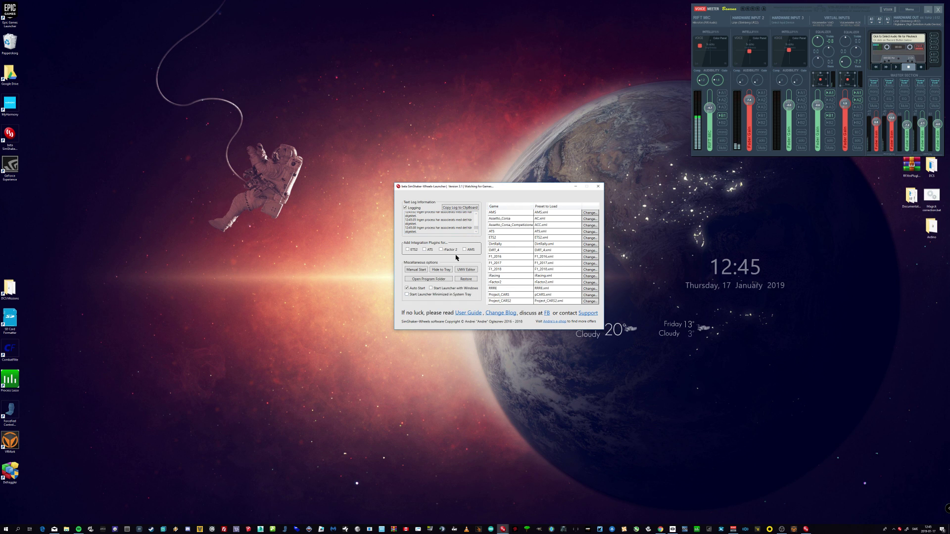
left_click_drag(501, 187, 498, 186)
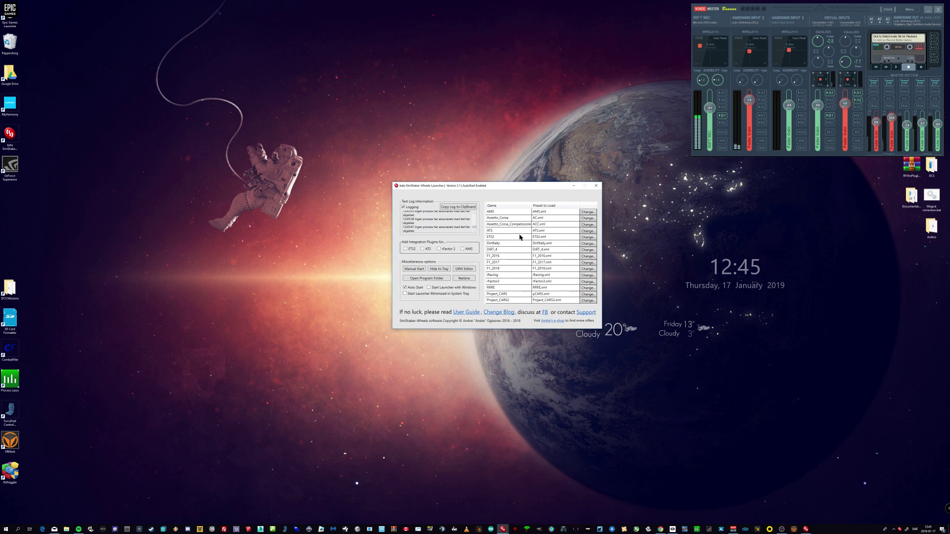
Turn off Auto Start in the SimShaker Wheels launcher and bring up the Steam window beside it
left_click(416, 270)
left_click(900, 528)
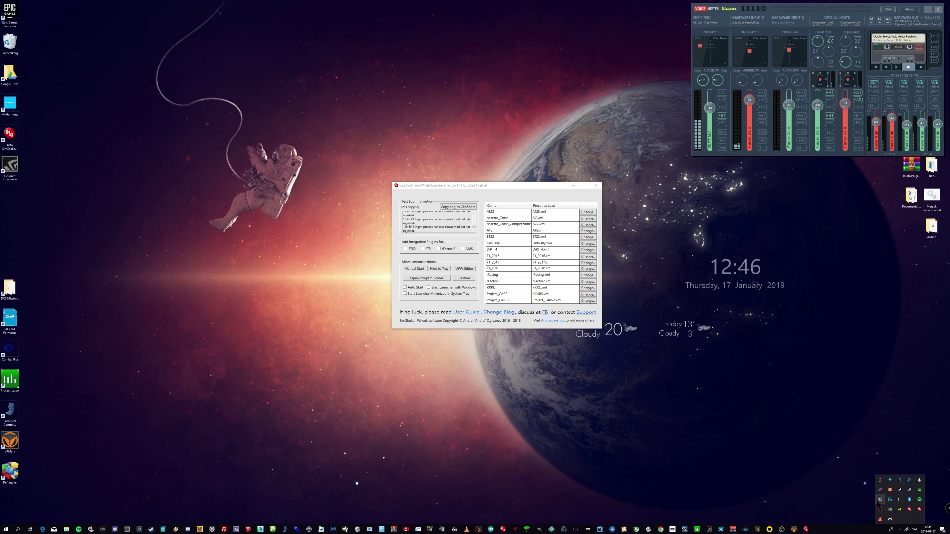
double_click(909, 490)
left_click_drag(558, 206, 718, 225)
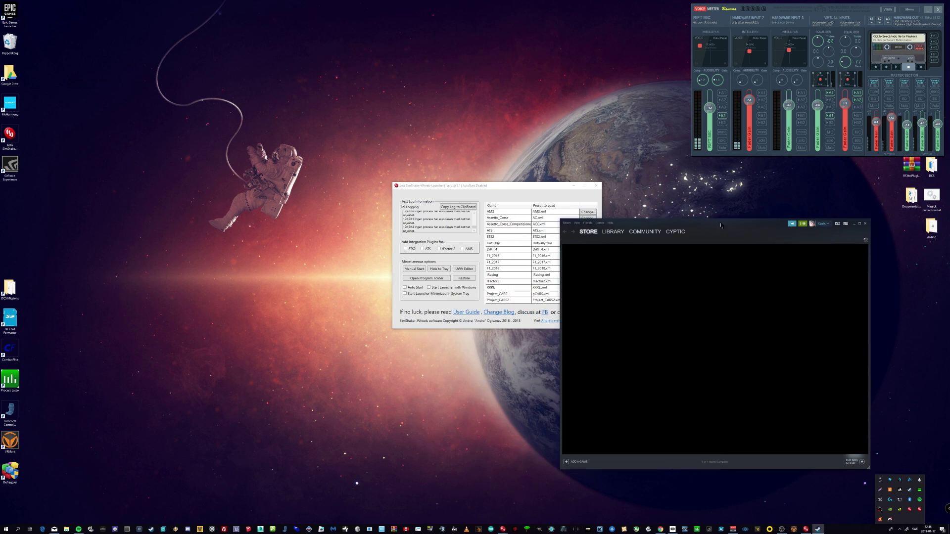
Close the Steam window, start SimShaker Wheels manually from the launcher, and place its main window next to the launcher
left_click(864, 223)
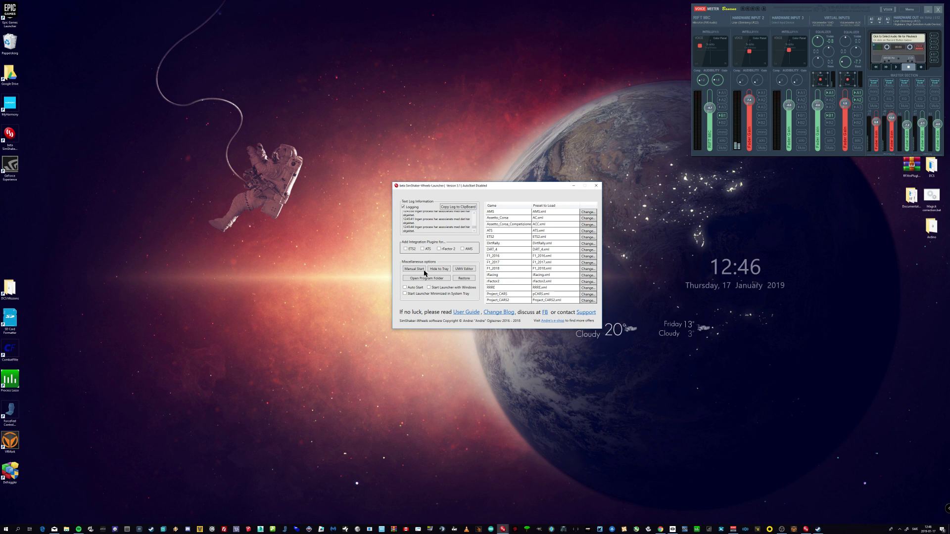
left_click_drag(483, 187, 349, 180)
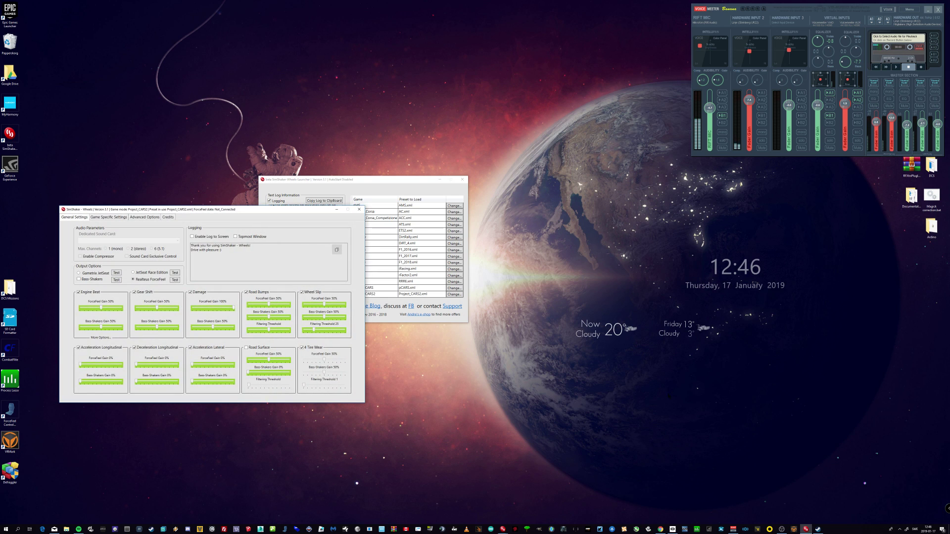
left_click_drag(210, 209, 416, 197)
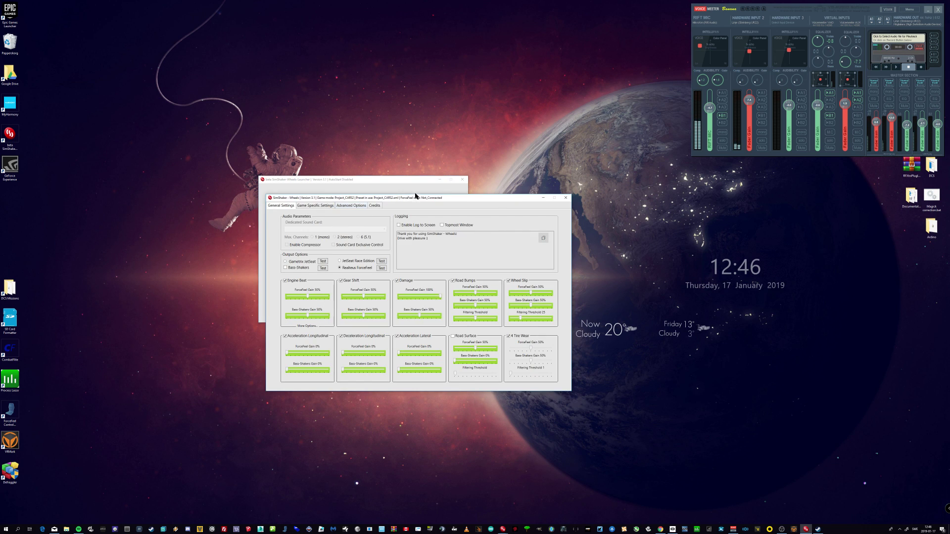
left_click_drag(486, 202, 557, 184)
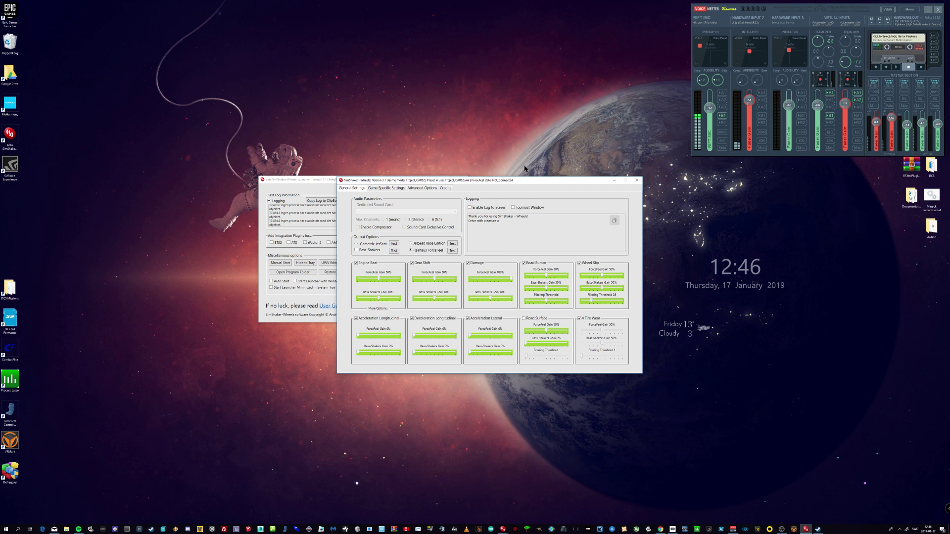
left_click_drag(527, 179, 534, 168)
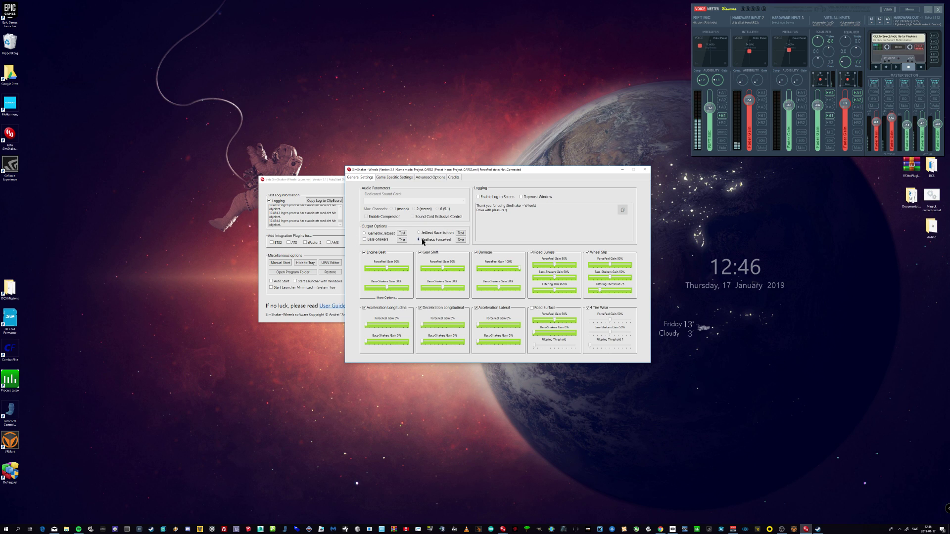
Select Realteus ForceFeel as the output option in SimShaker Wheels and accept the application restart
left_click(450, 242)
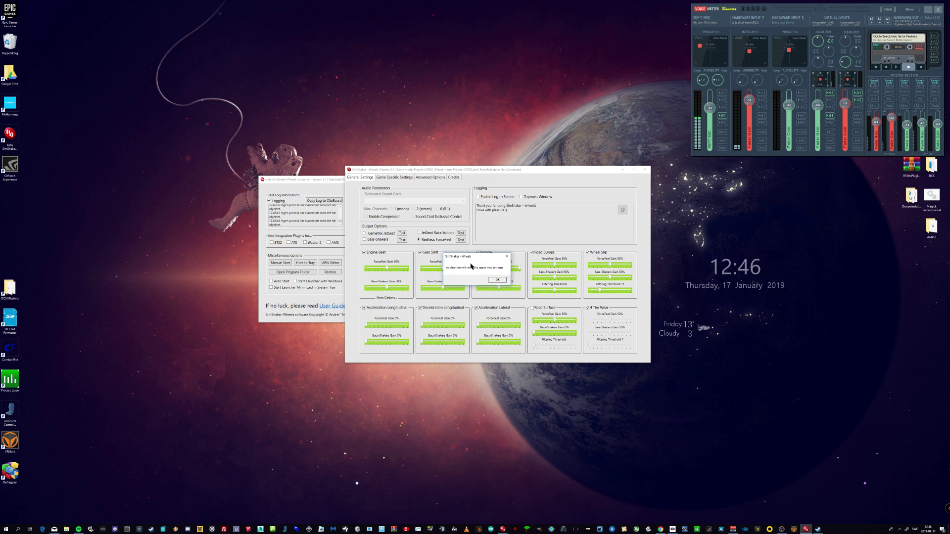
left_click(496, 281)
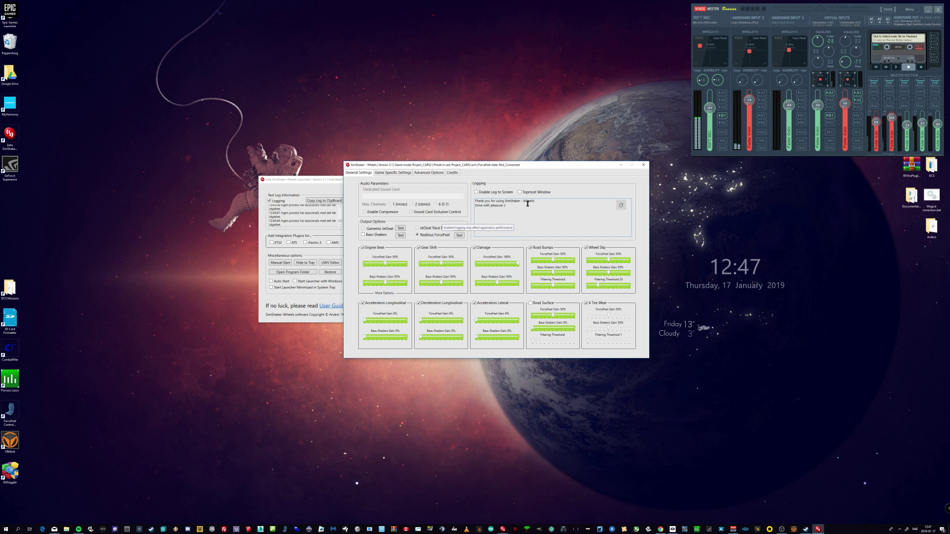
left_click_drag(530, 163, 537, 160)
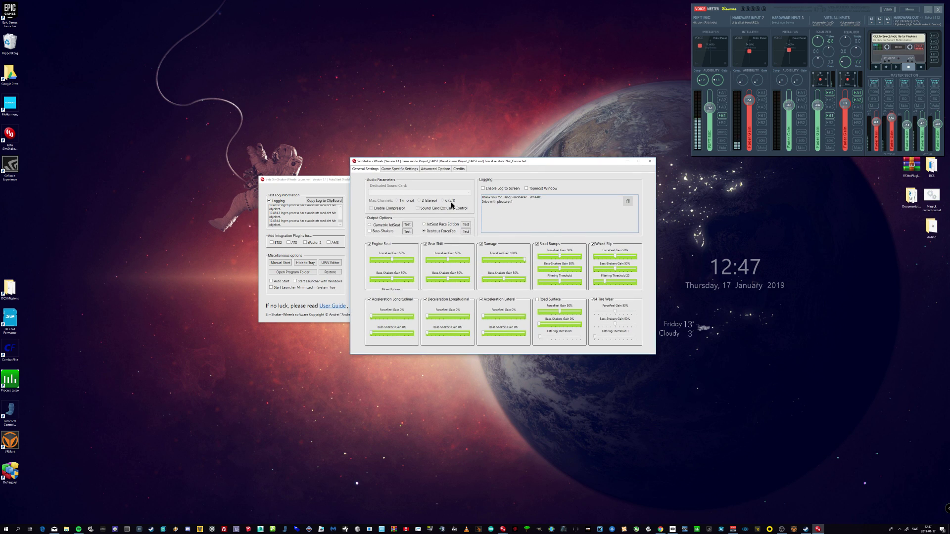
Review the game-specific settings, advanced options and list of game modes, then return to the general settings
left_click(413, 170)
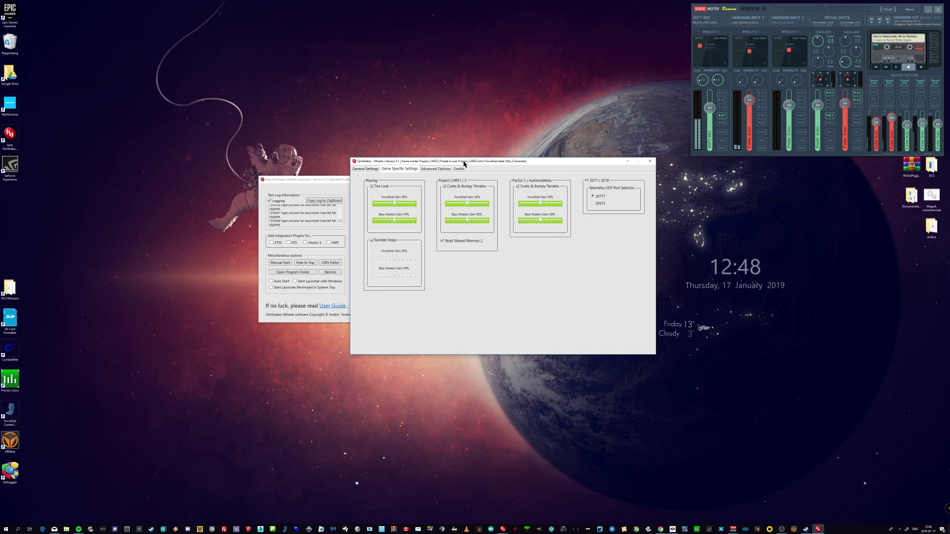
left_click(448, 170)
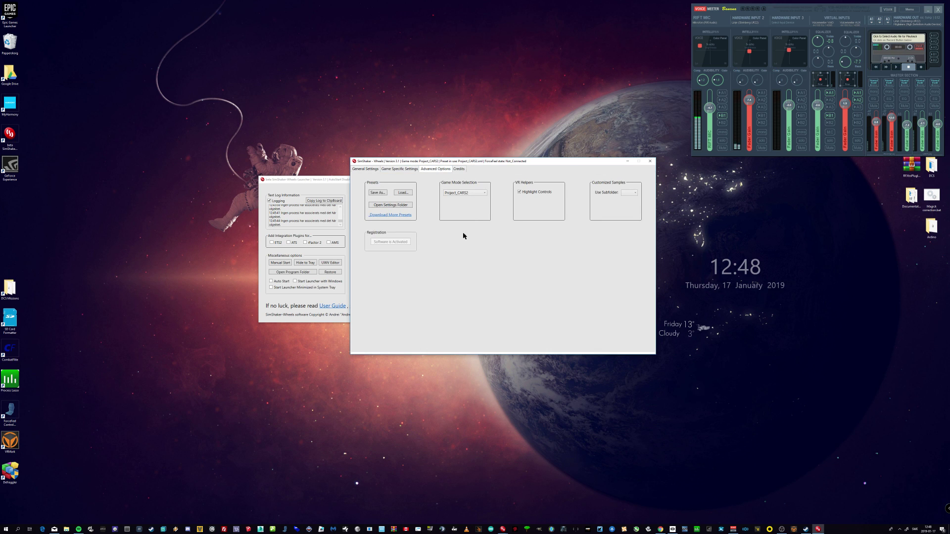
left_click(473, 194)
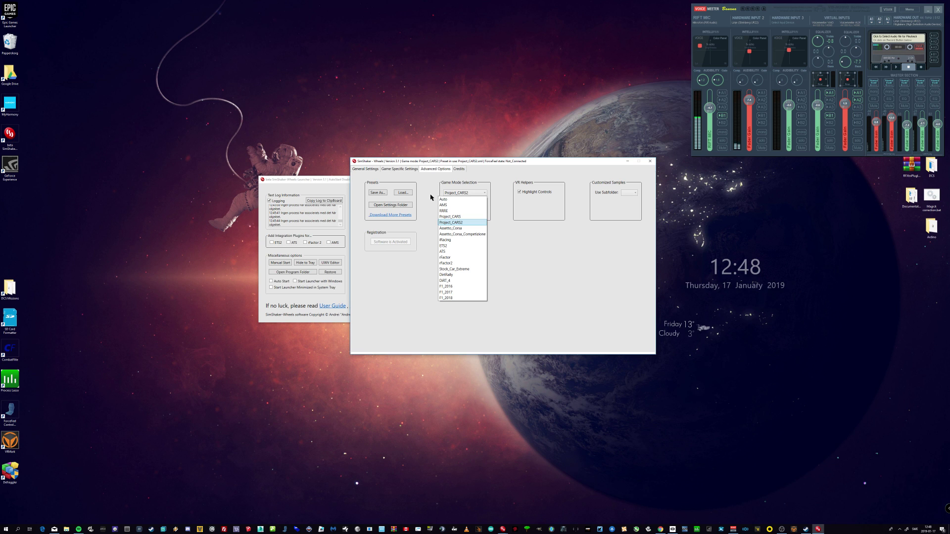
left_click(520, 267)
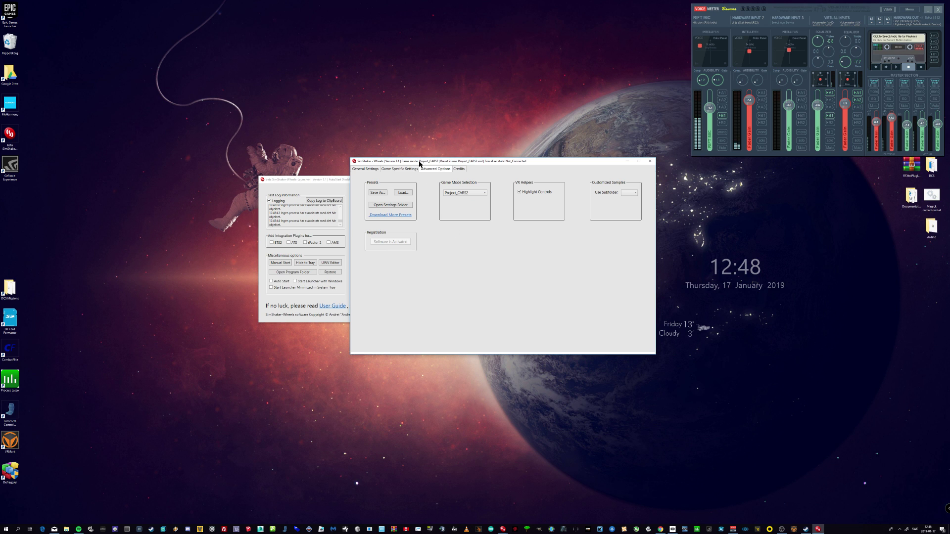
left_click(366, 169)
mouse_move(430, 163)
left_mouse_down()
mouse_move(443, 160)
mouse_move(424, 160)
left_mouse_up()
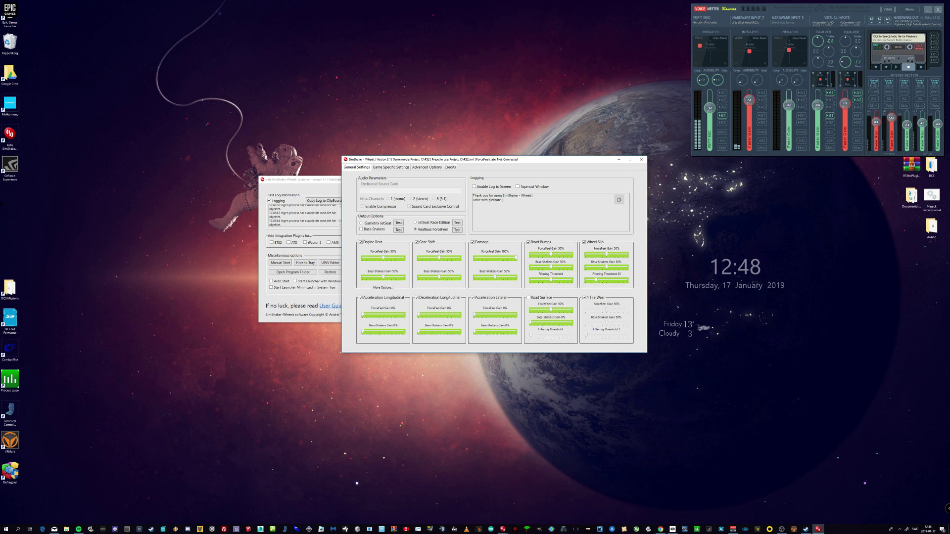
Launch ForceFeel Control Center and arrange its window above the SimShaker Wheels window
double_click(10, 411)
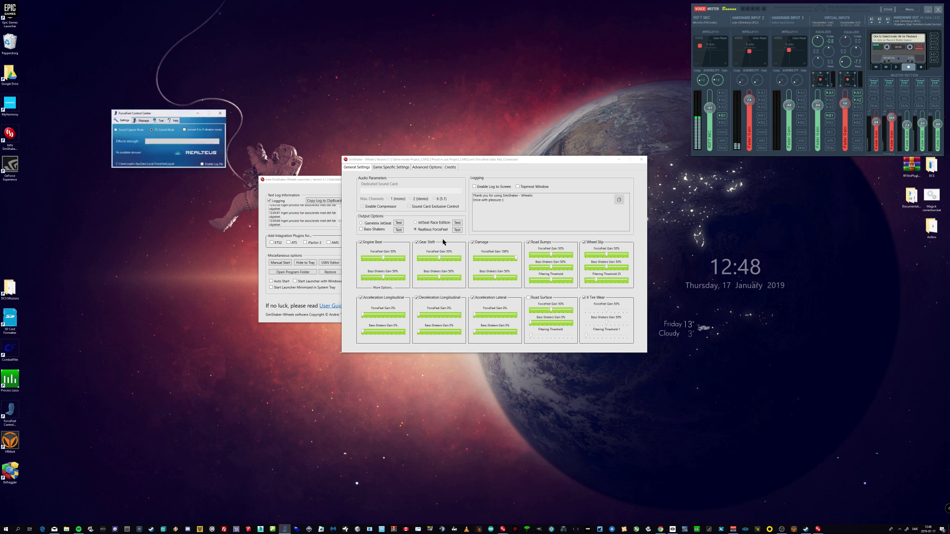
left_click_drag(169, 116, 446, 79)
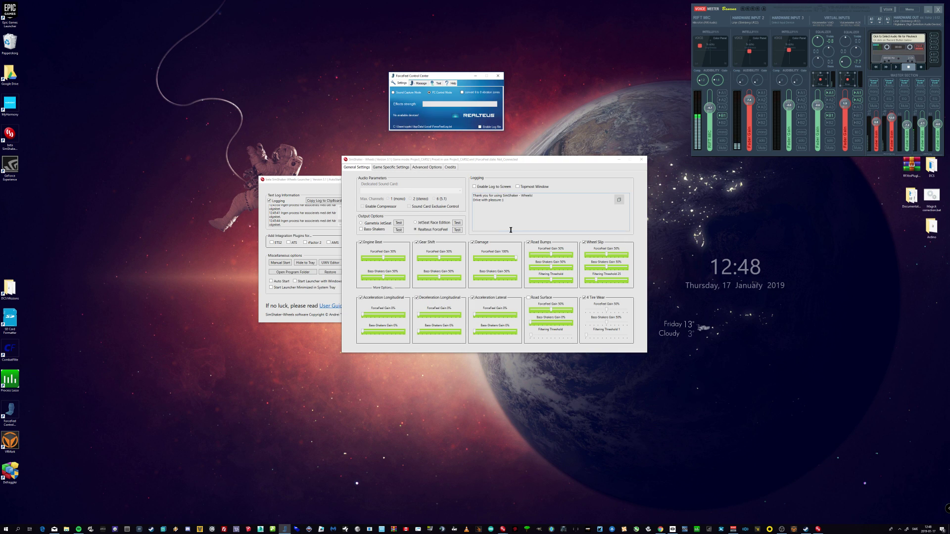
left_click(492, 167)
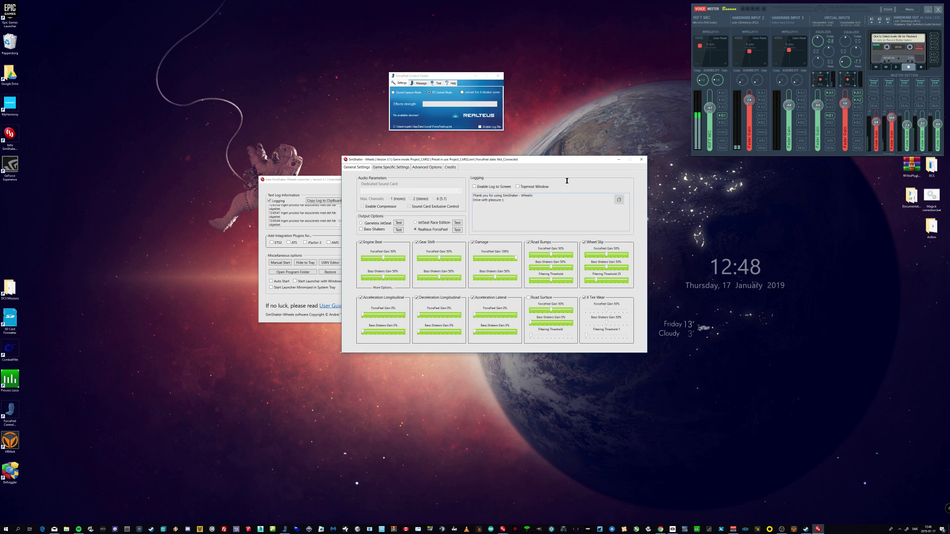
left_click_drag(555, 162, 546, 159)
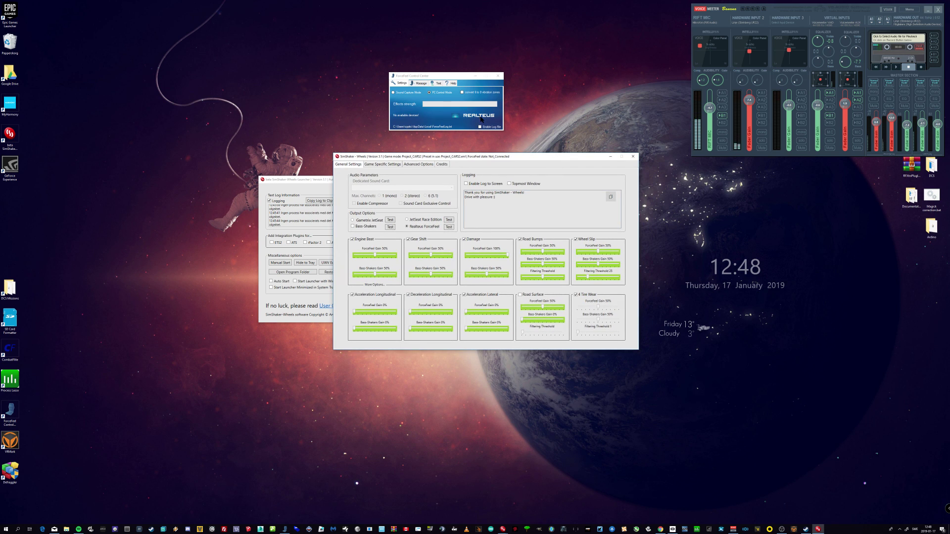
left_click_drag(455, 73, 492, 77)
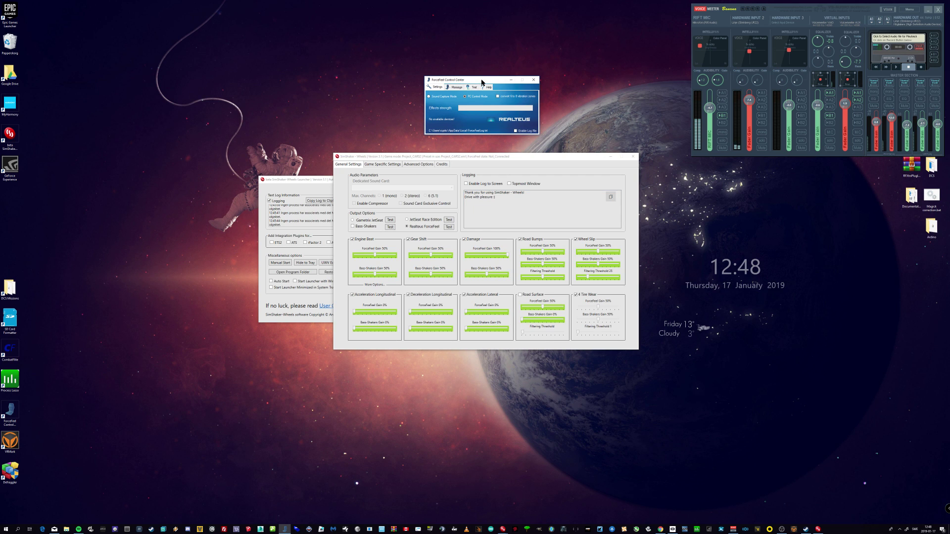
left_click_drag(482, 82, 479, 81)
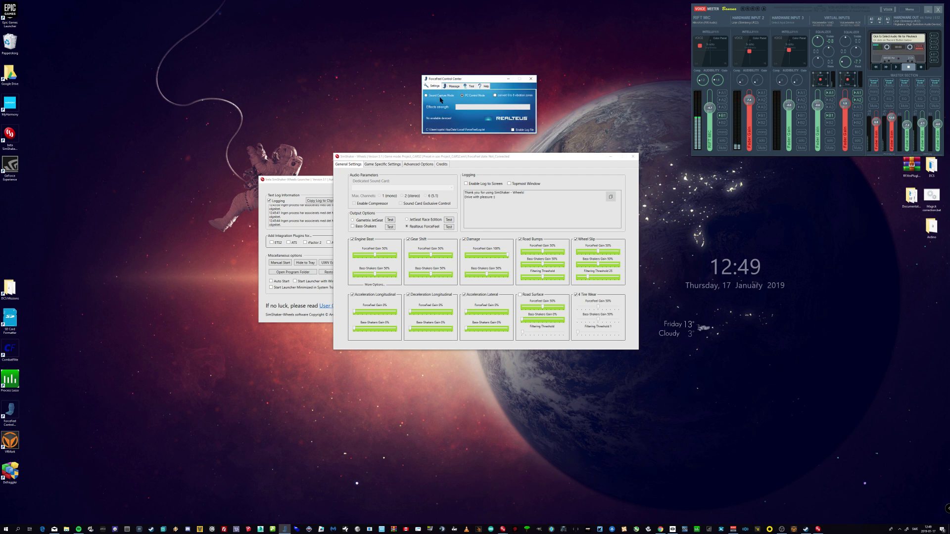
left_click_drag(488, 78, 487, 79)
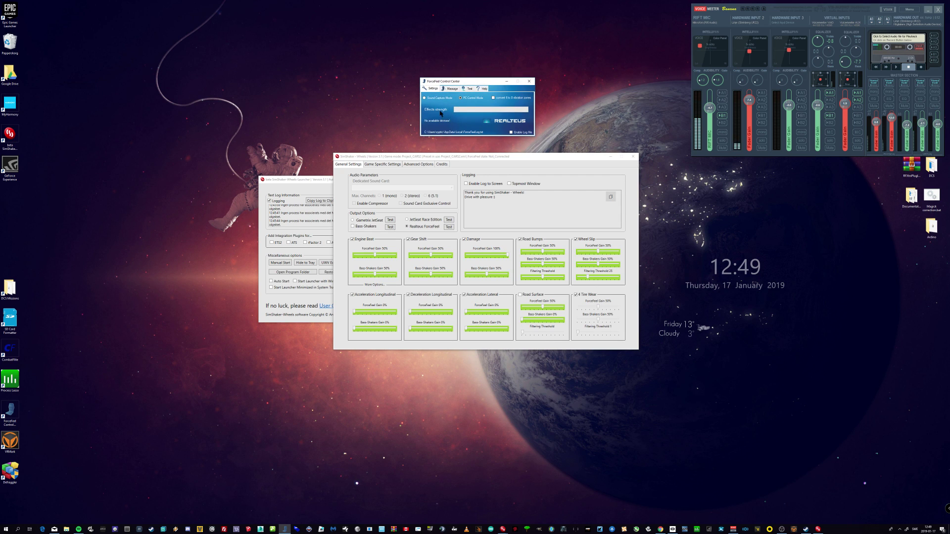
left_click(520, 159)
left_click_drag(519, 160, 519, 162)
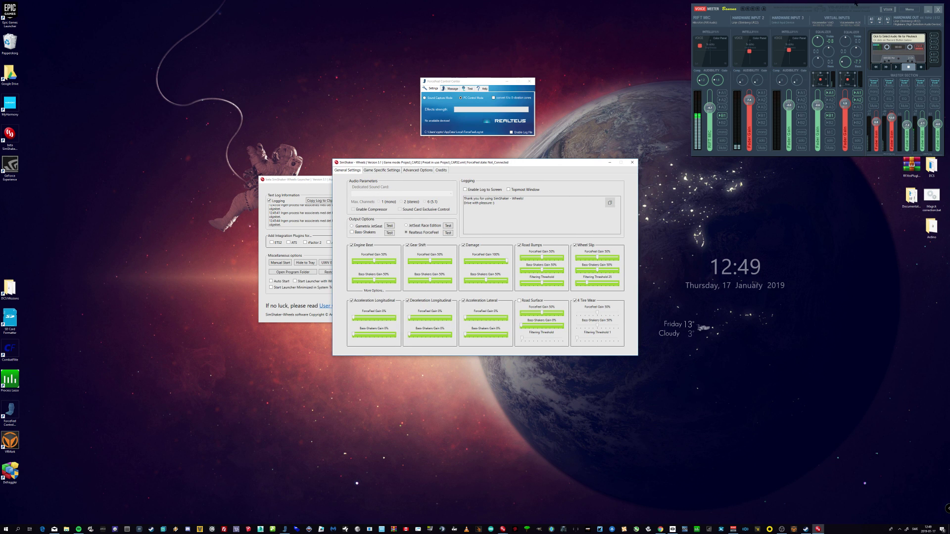
Move the Voicemeeter Banana mixer away from the screen corner, next to the ForceFeel and SimShaker windows
left_click_drag(856, 4, 832, 34)
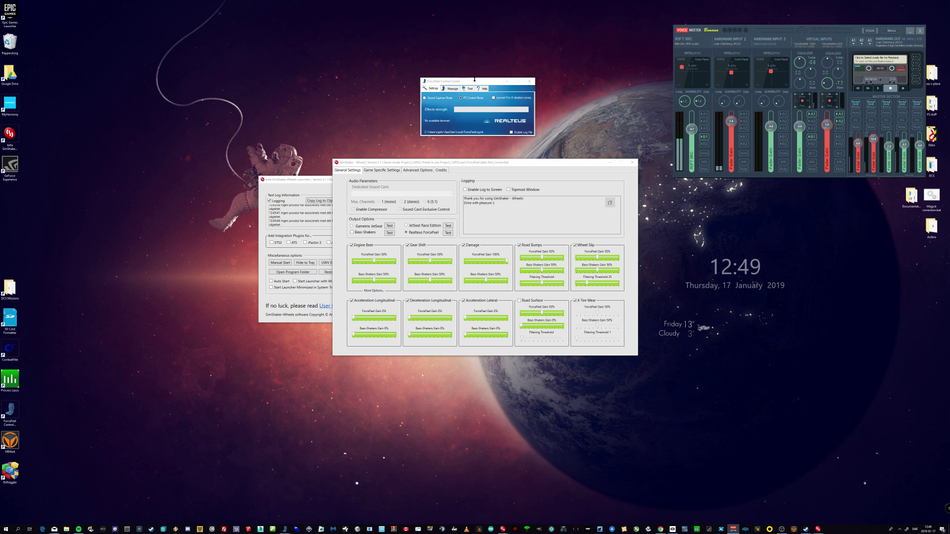
left_click_drag(479, 83, 482, 91)
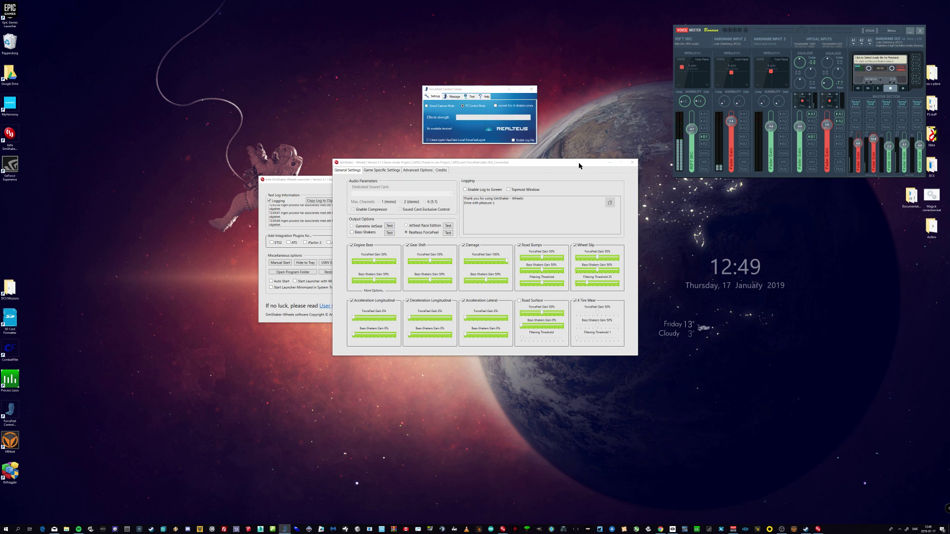
left_click_drag(579, 164, 580, 163)
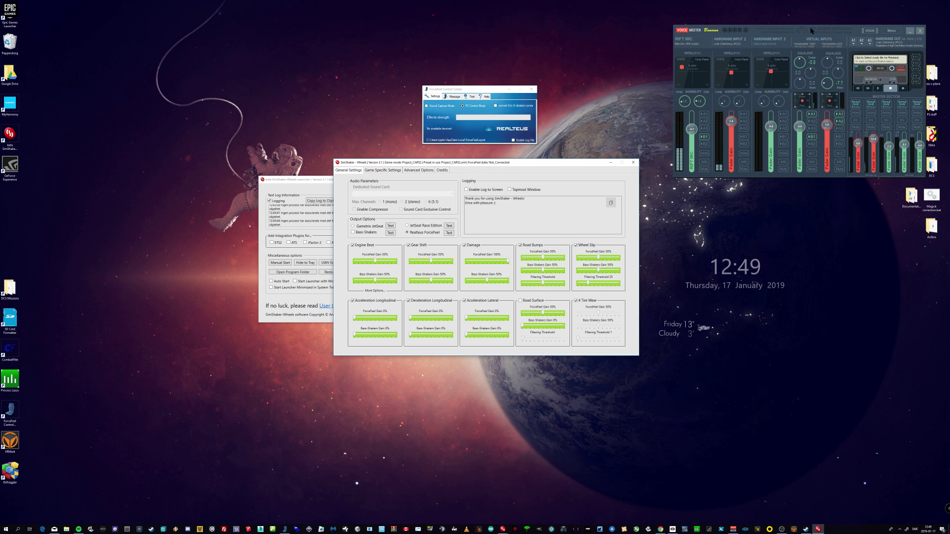
left_click_drag(811, 31, 798, 43)
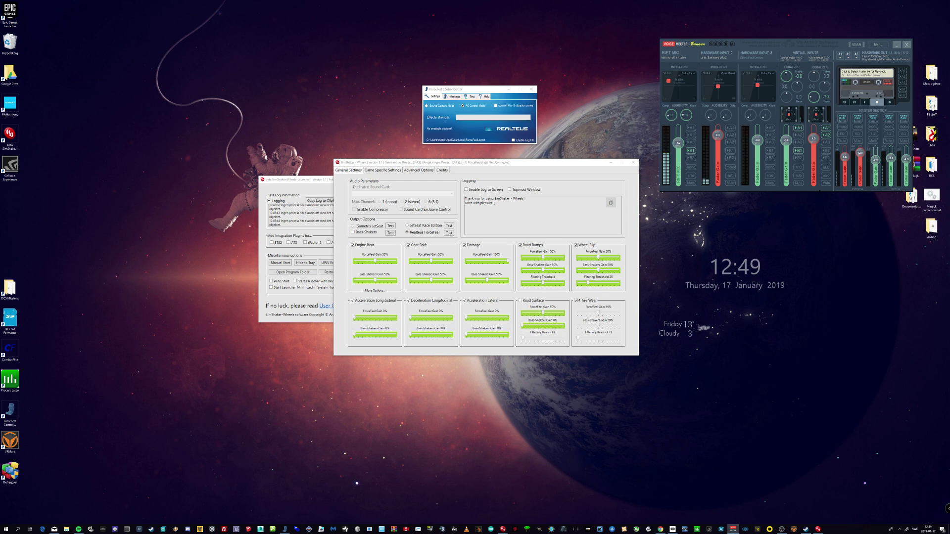
left_click_drag(848, 56, 788, 78)
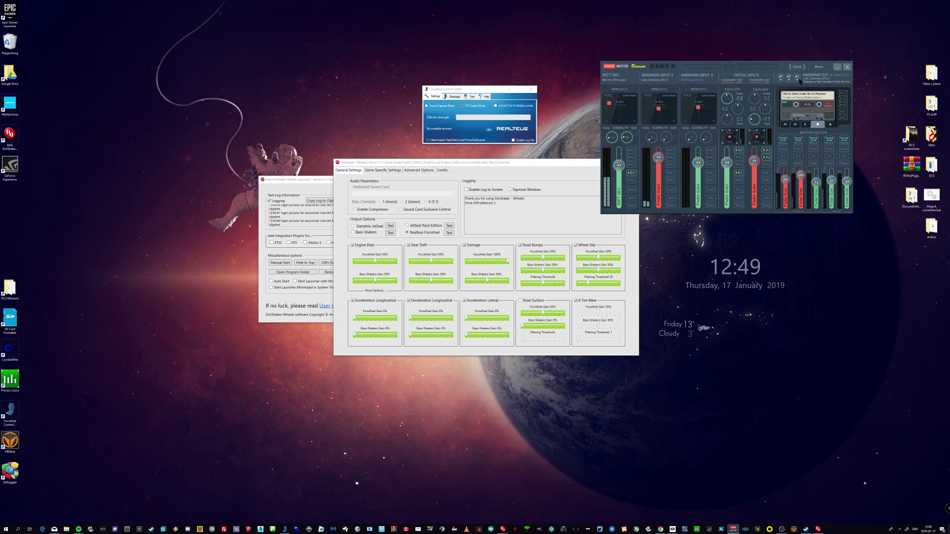
left_click_drag(783, 66, 777, 63)
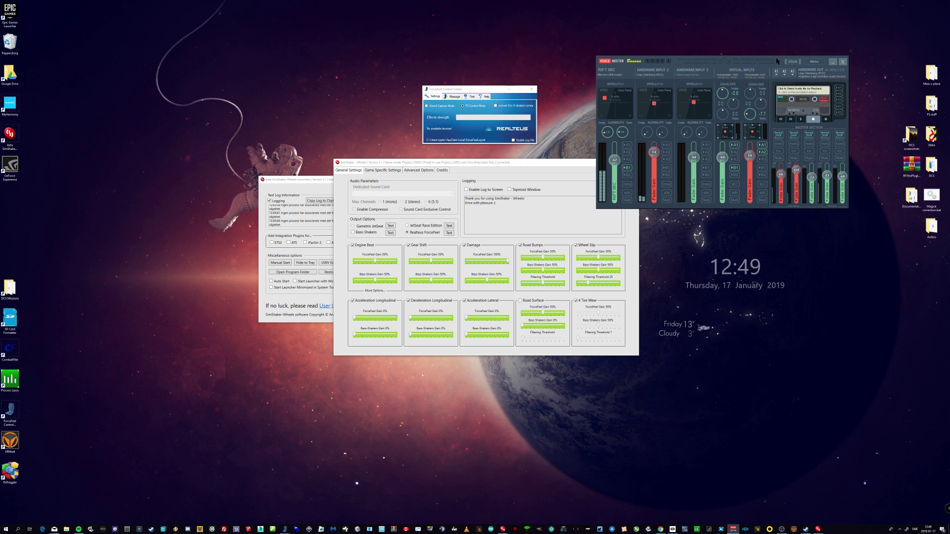
Switch hardware output A1 to WDM Högtalare (High Definition Audio Device), then back to WDM Linje (Steinberg UR22)
left_click(776, 75)
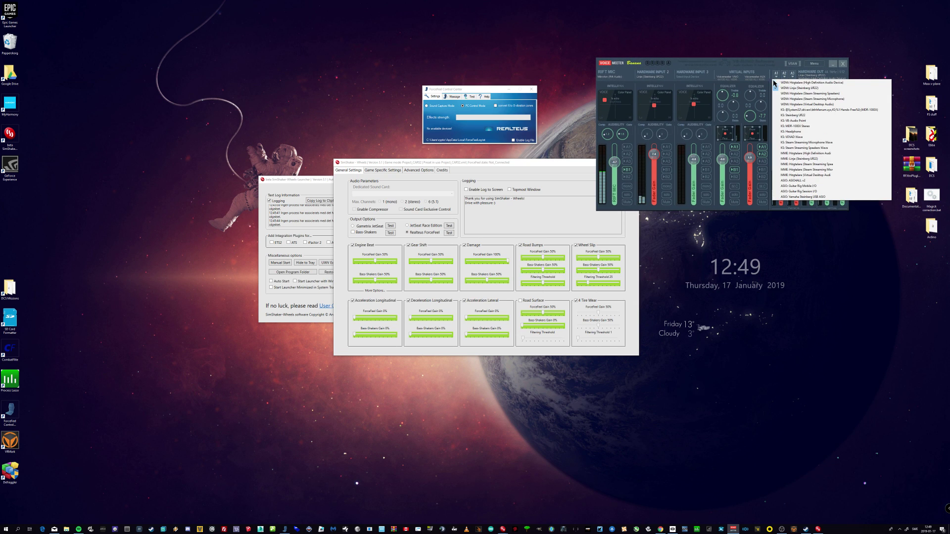
left_click(806, 82)
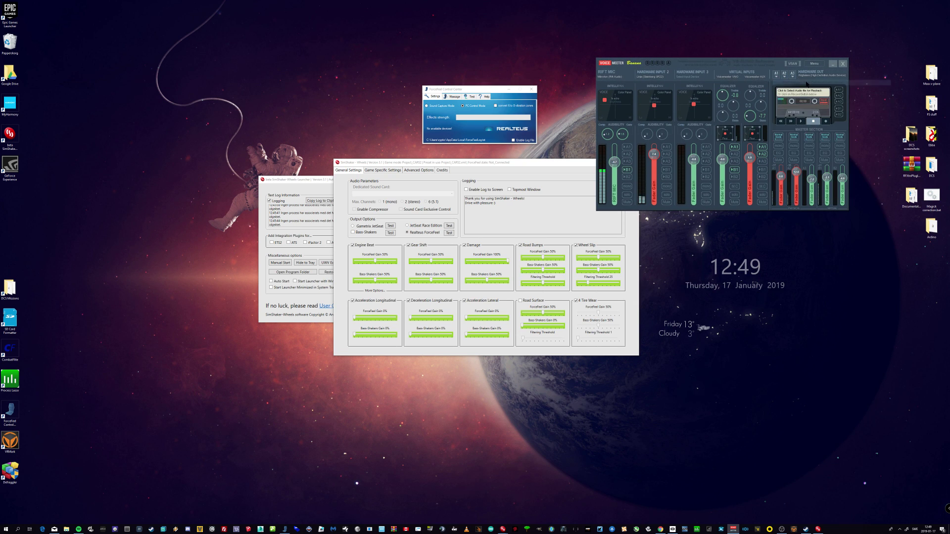
left_click(775, 75)
left_click(782, 89)
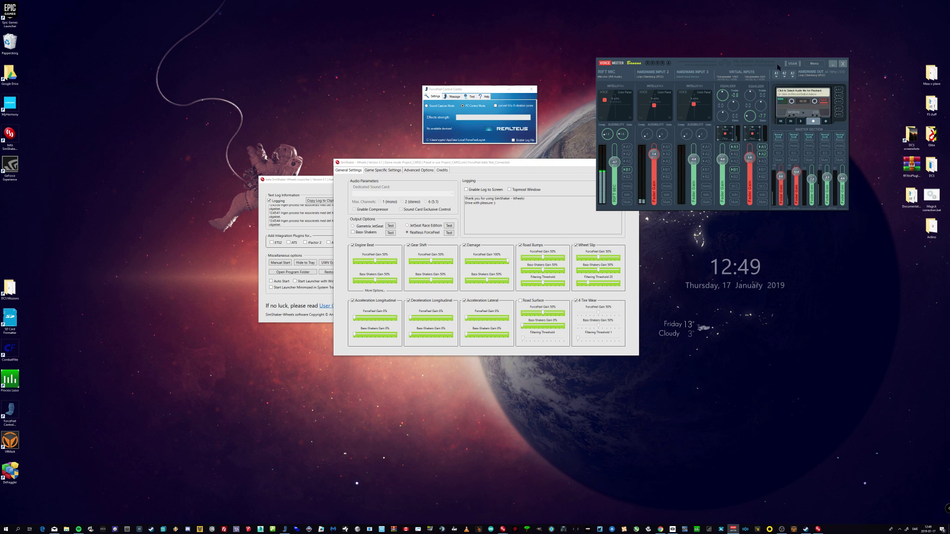
left_click_drag(779, 66, 775, 66)
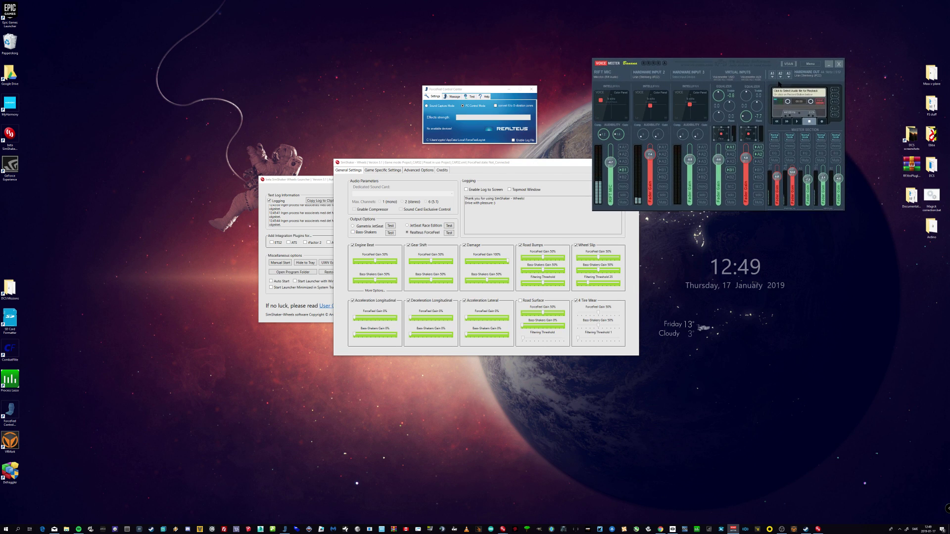
Review the device lists for Voicemeeter hardware outputs A1 and A2 without changing the selections, and reposition the mixer window
left_click(773, 75)
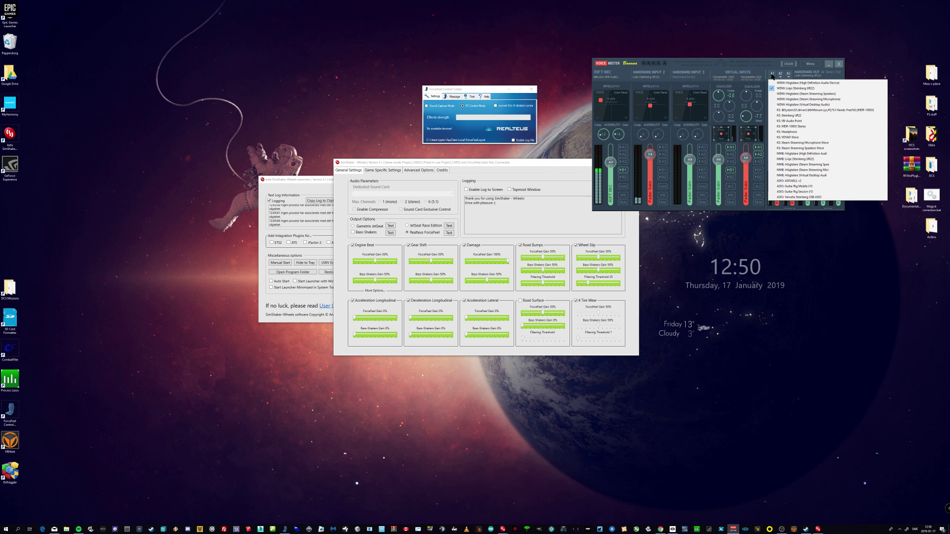
left_click(771, 69)
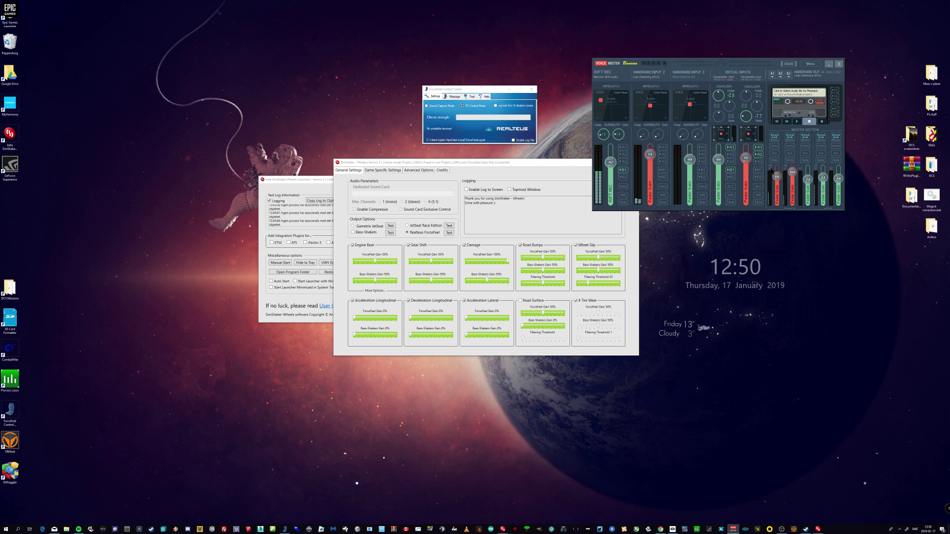
left_click_drag(768, 70, 765, 75)
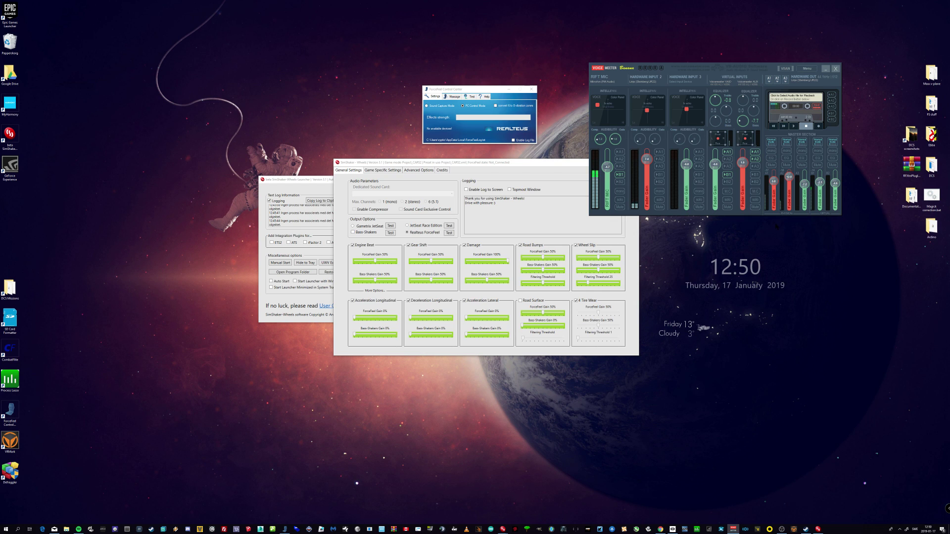
left_click(777, 82)
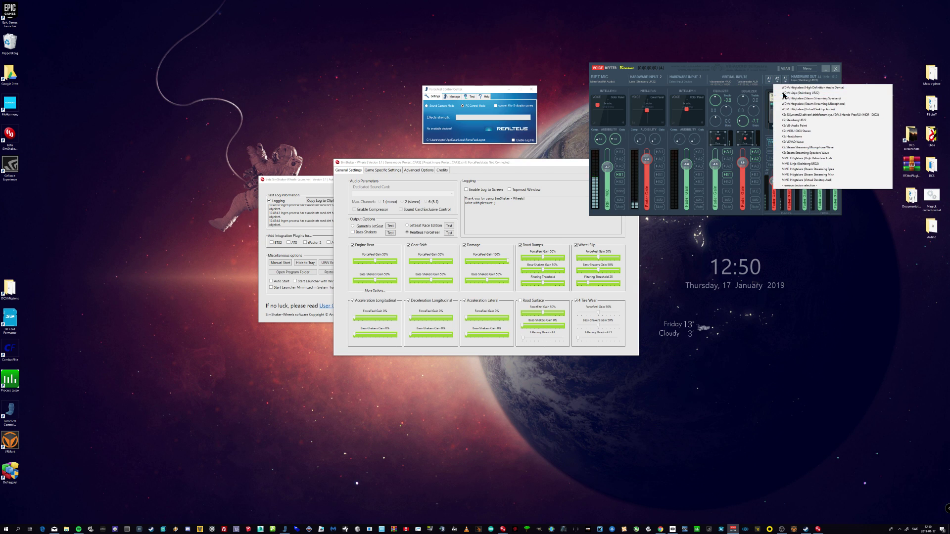
left_click(751, 70)
left_click_drag(740, 71, 754, 67)
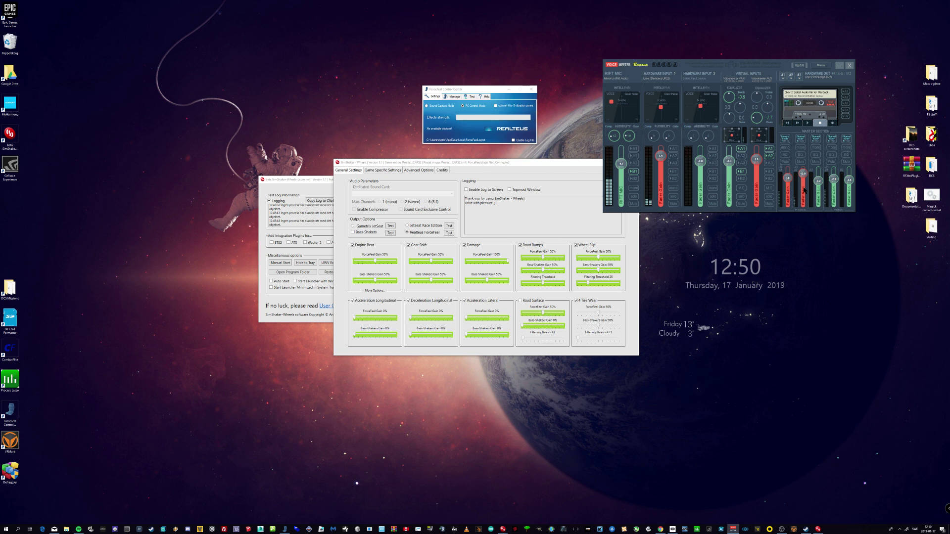
left_click_drag(786, 176, 787, 176)
Switch to Discord, place its window beside the Voicemeeter mixer, and open the voice and video settings
left_click(188, 530)
left_click_drag(733, 76, 513, 64)
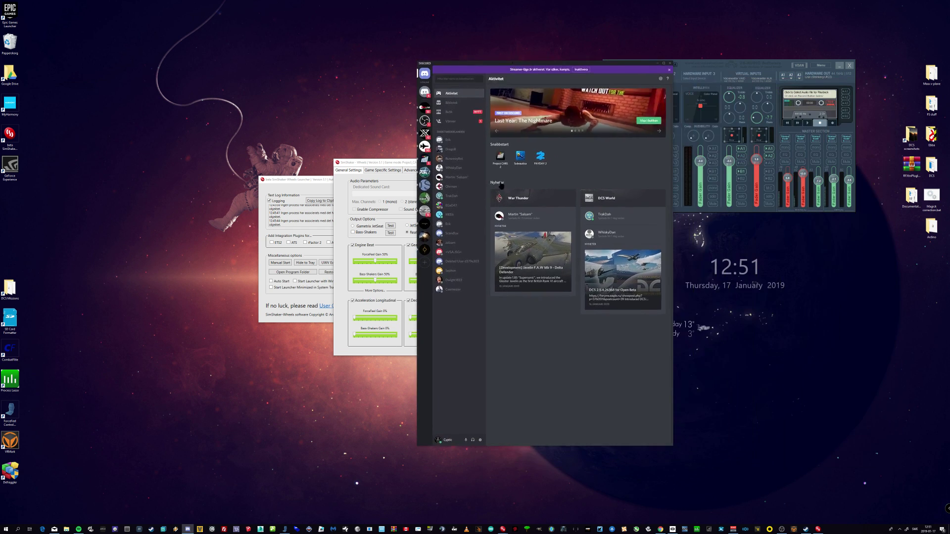
left_click(480, 441)
left_click(448, 154)
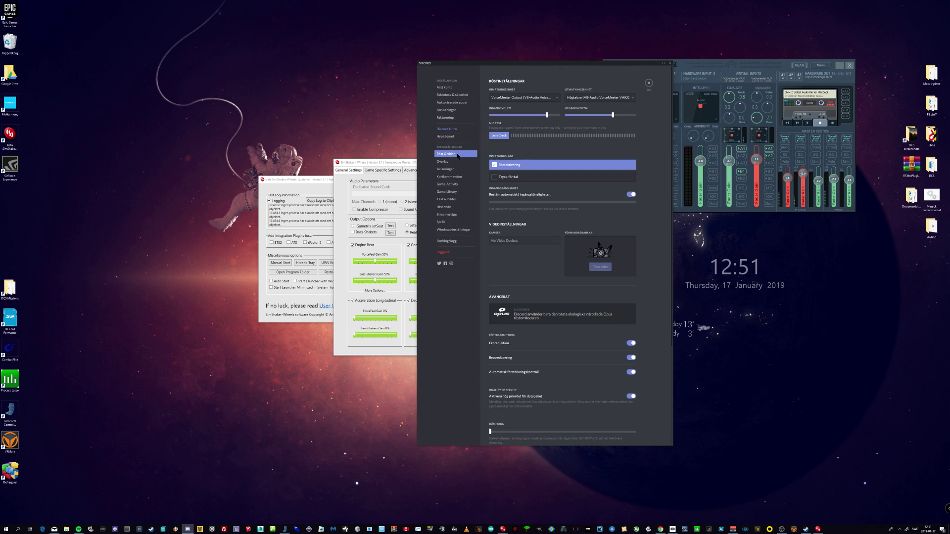
Review Discord's input device list without changing the selection, then move the window clear of the Voicemeeter mixer and close it
left_click(548, 99)
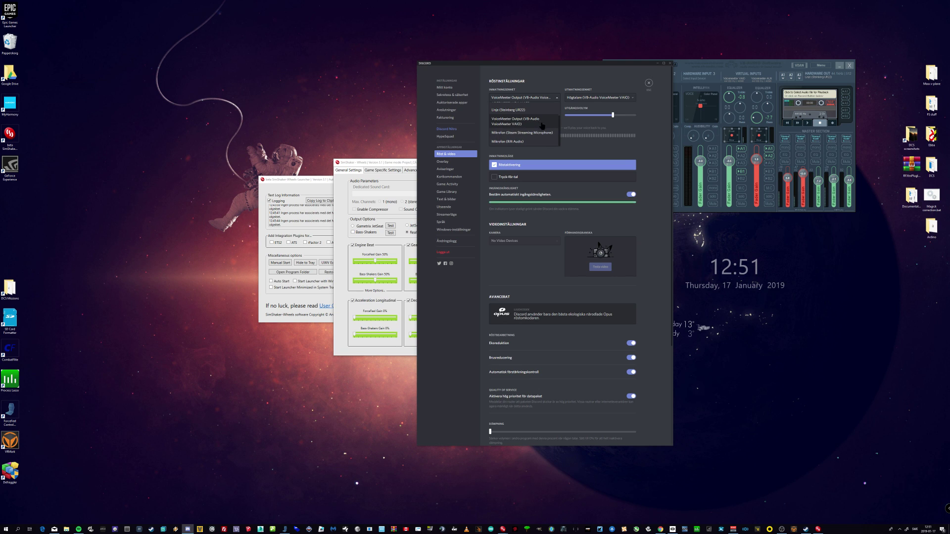
scroll(538, 130, "up", 2)
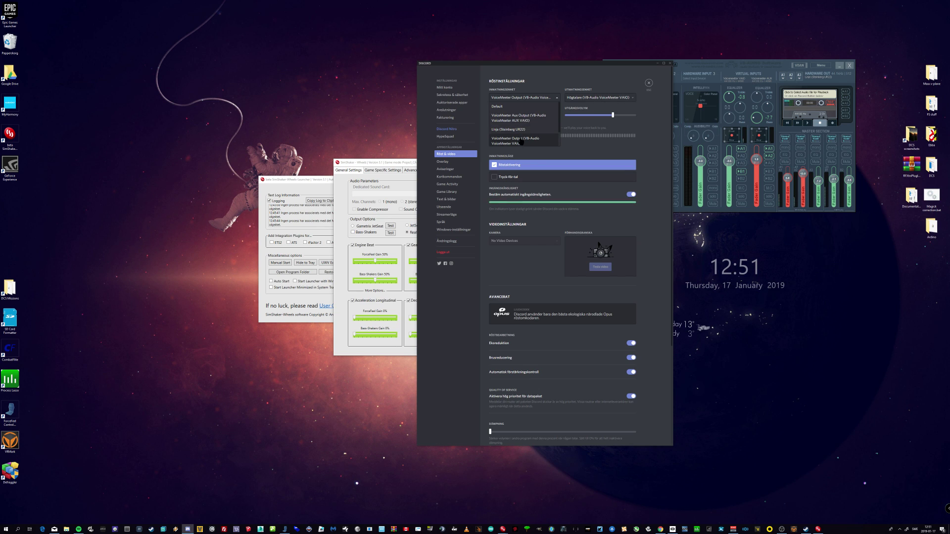
left_click(582, 165)
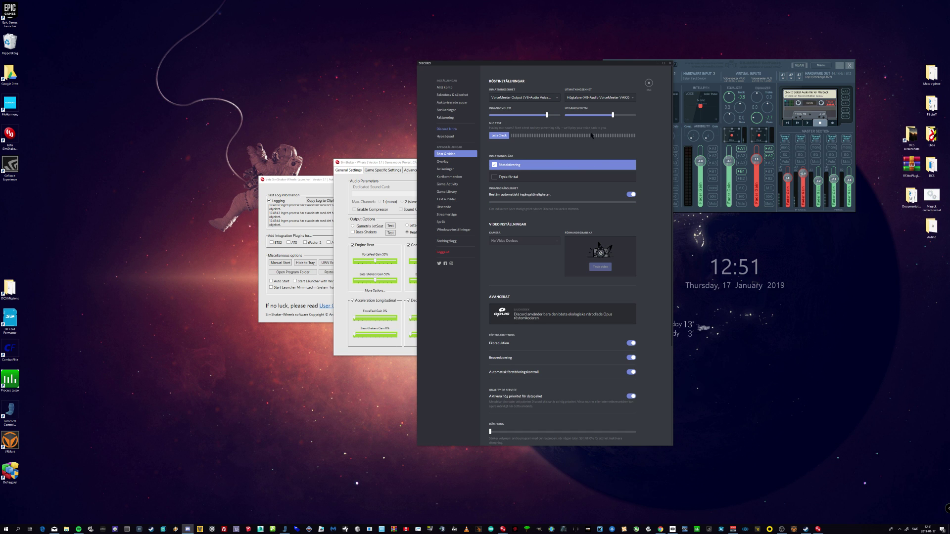
left_click_drag(653, 71, 576, 64)
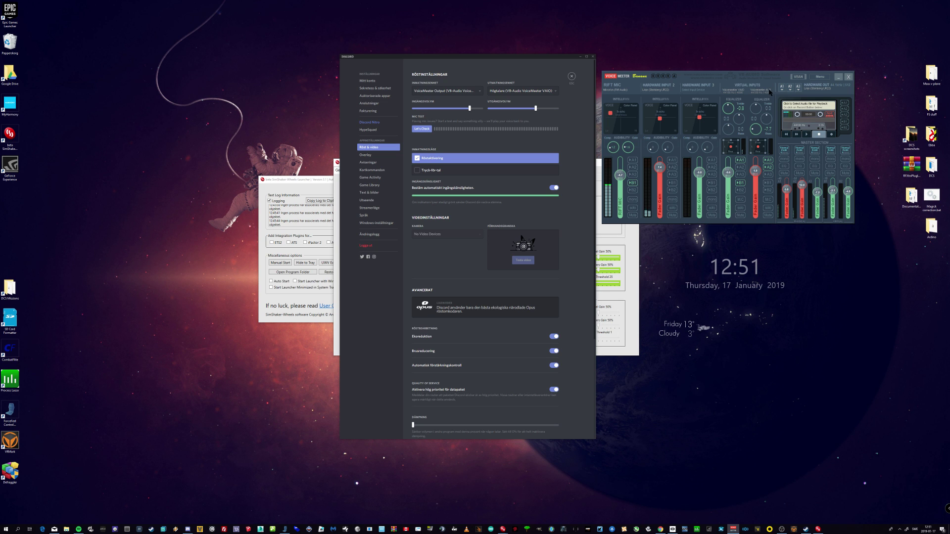
left_click(592, 57)
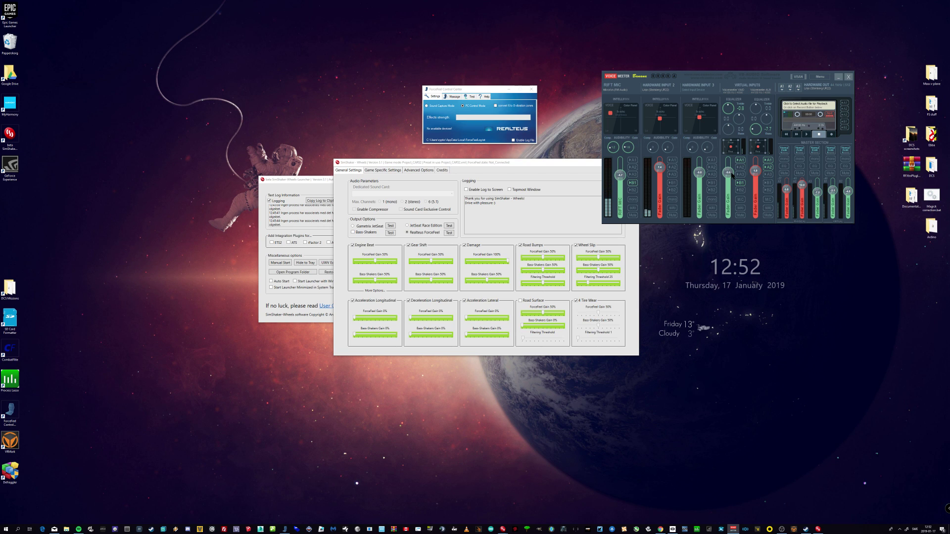
Arrange the SimShaker Wheels, Voicemeeter and ForceFeel Control Center windows so that none of them overlap
left_click_drag(574, 161, 562, 176)
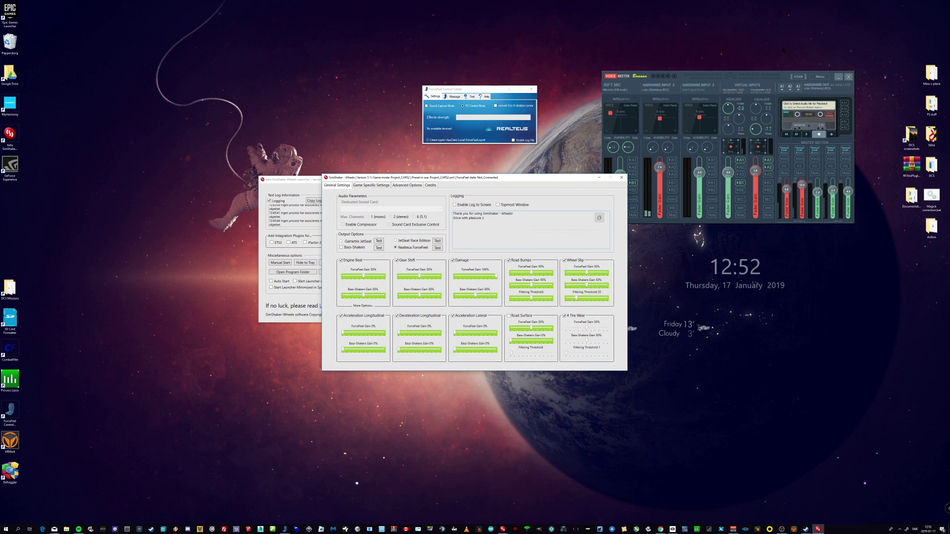
left_click_drag(778, 76, 792, 114)
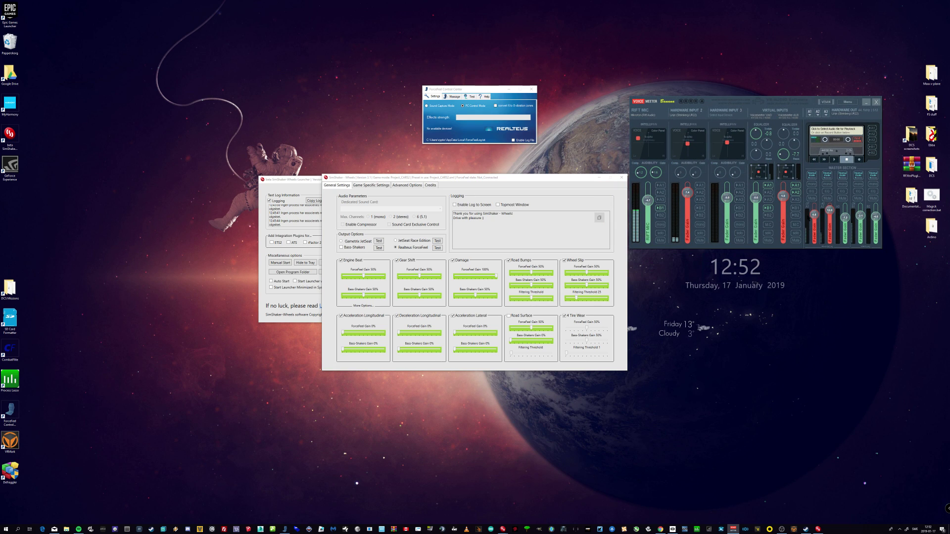
left_click_drag(791, 102, 799, 96)
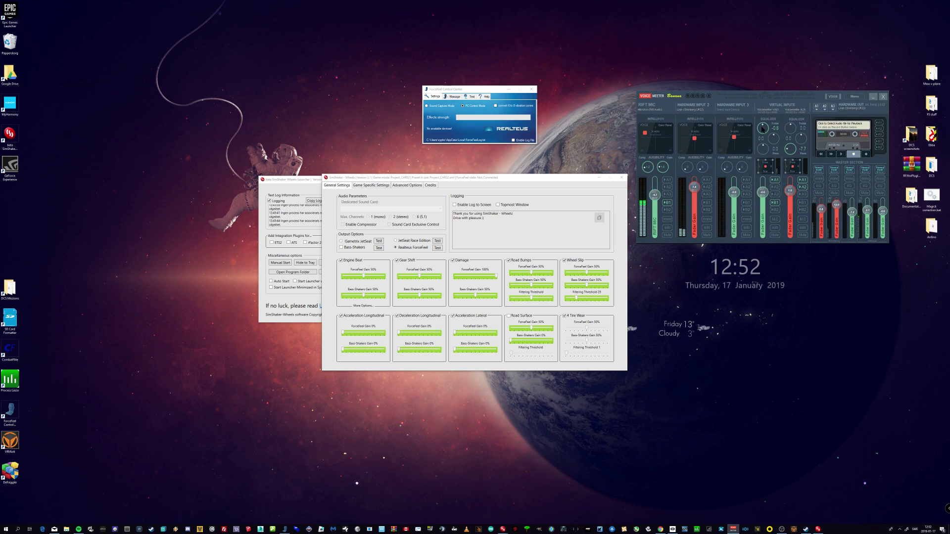
left_click_drag(498, 177, 504, 176)
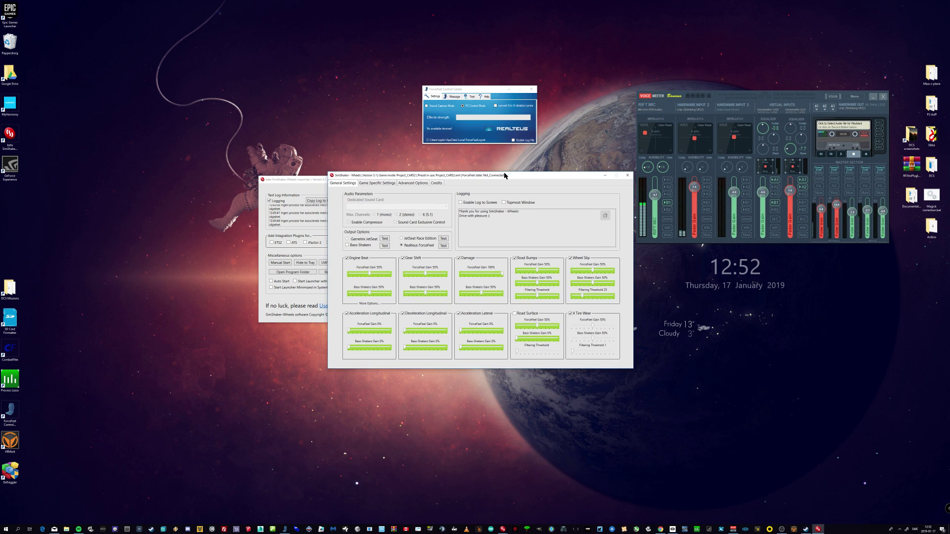
left_click(478, 134)
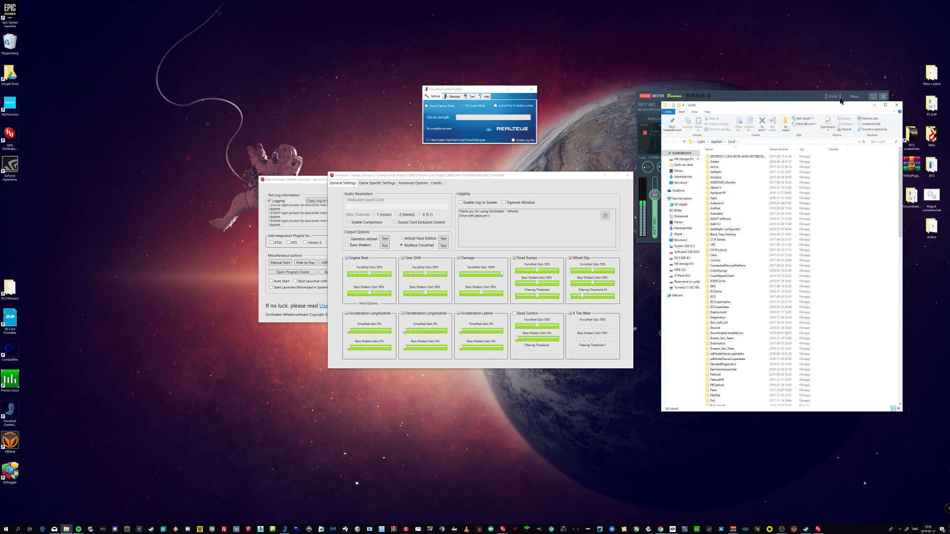
left_click(896, 106)
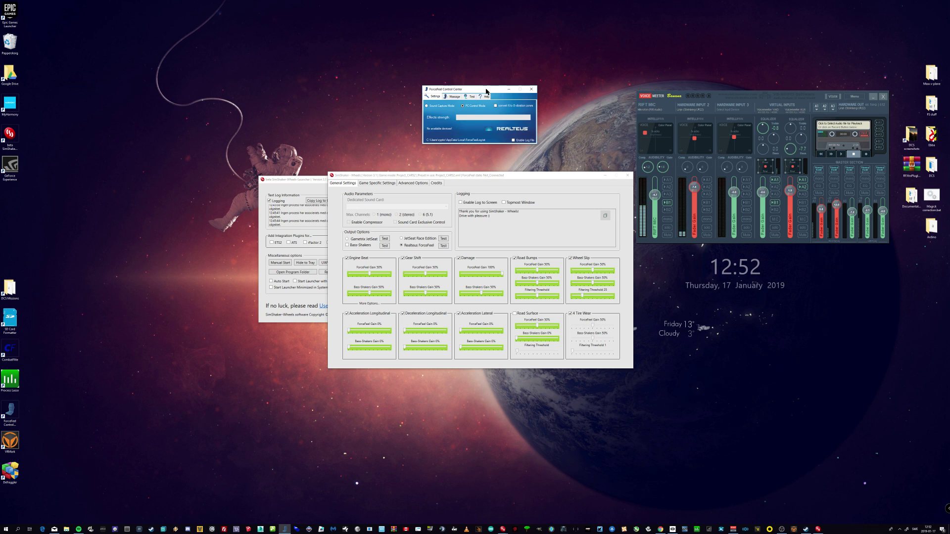
left_click_drag(481, 92, 499, 98)
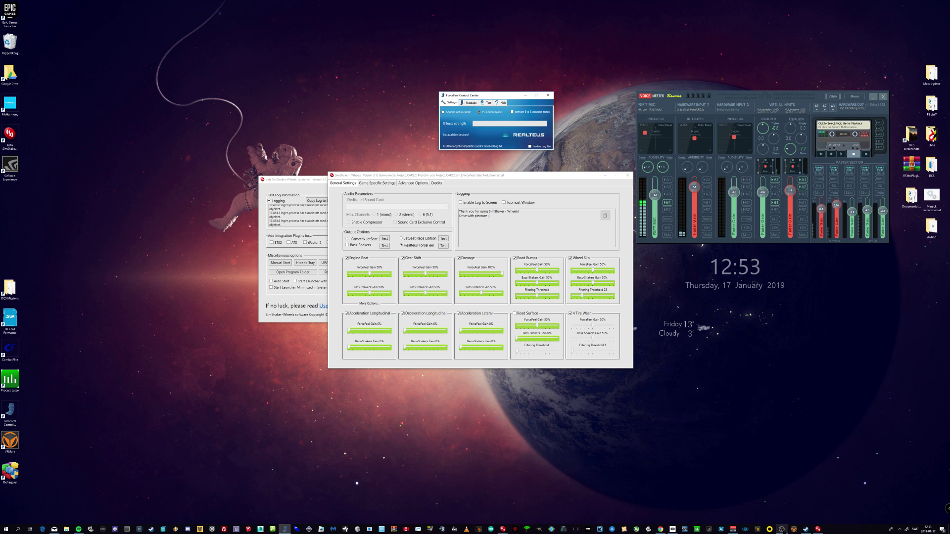
left_click(781, 529)
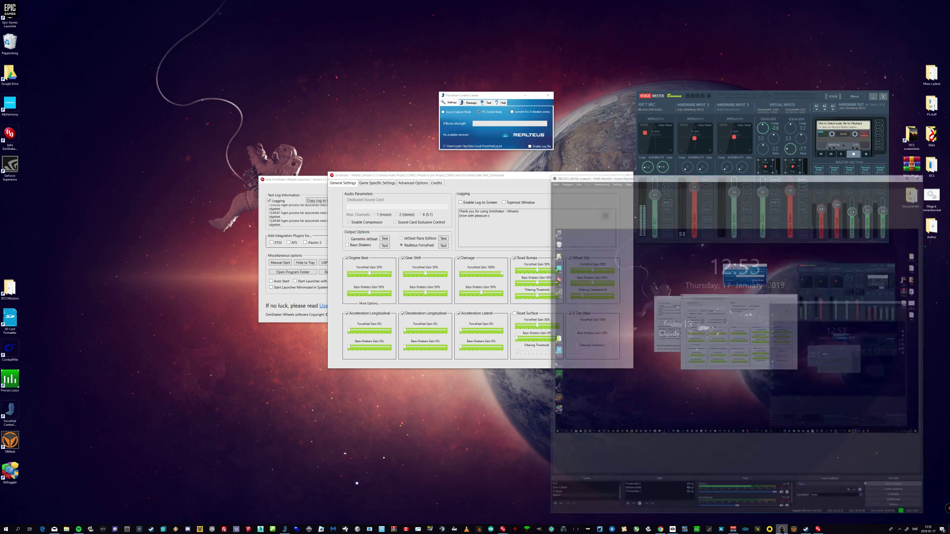